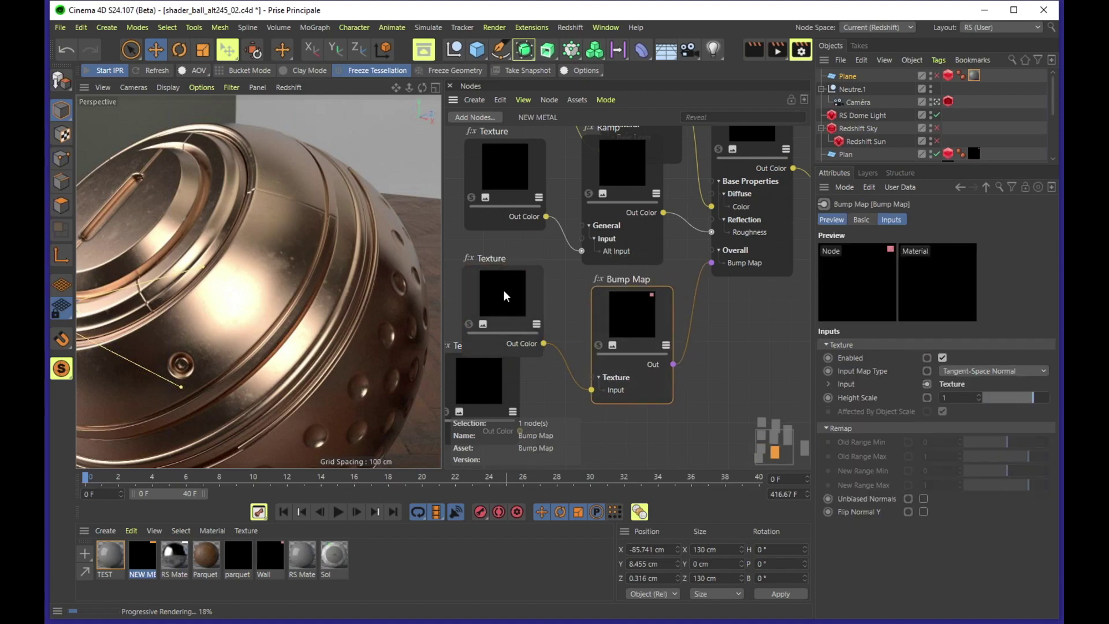
- Spread the Texture and Bump Map nodes apart in the NEW METAL graph to make room for more nodes
drag(511, 293, 506, 300)
drag(635, 309, 655, 314)
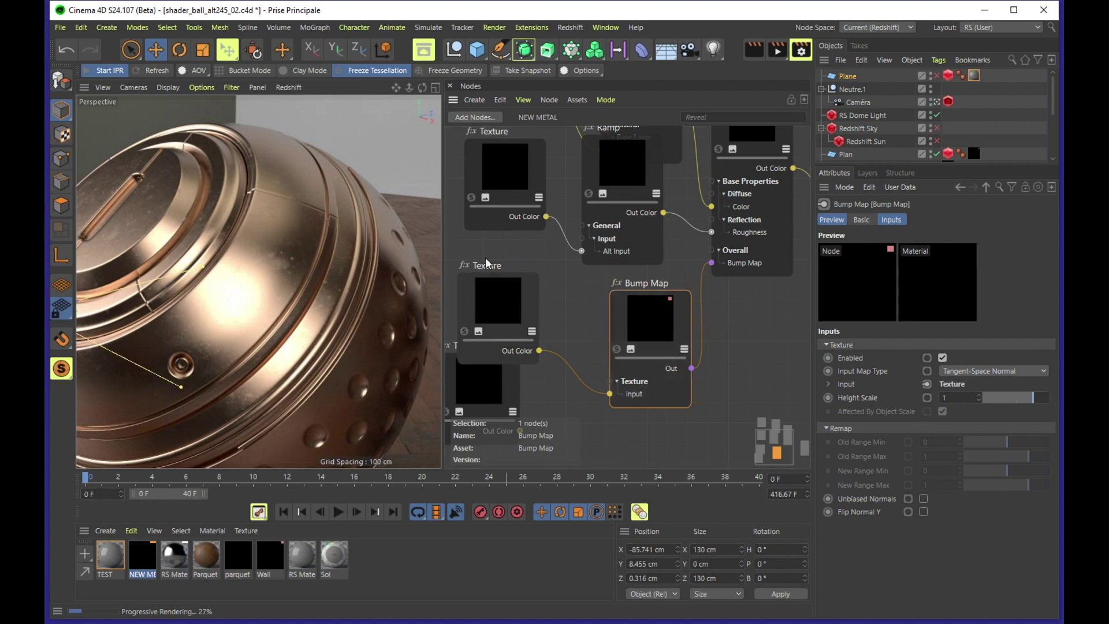
middle_drag(563, 370, 589, 338)
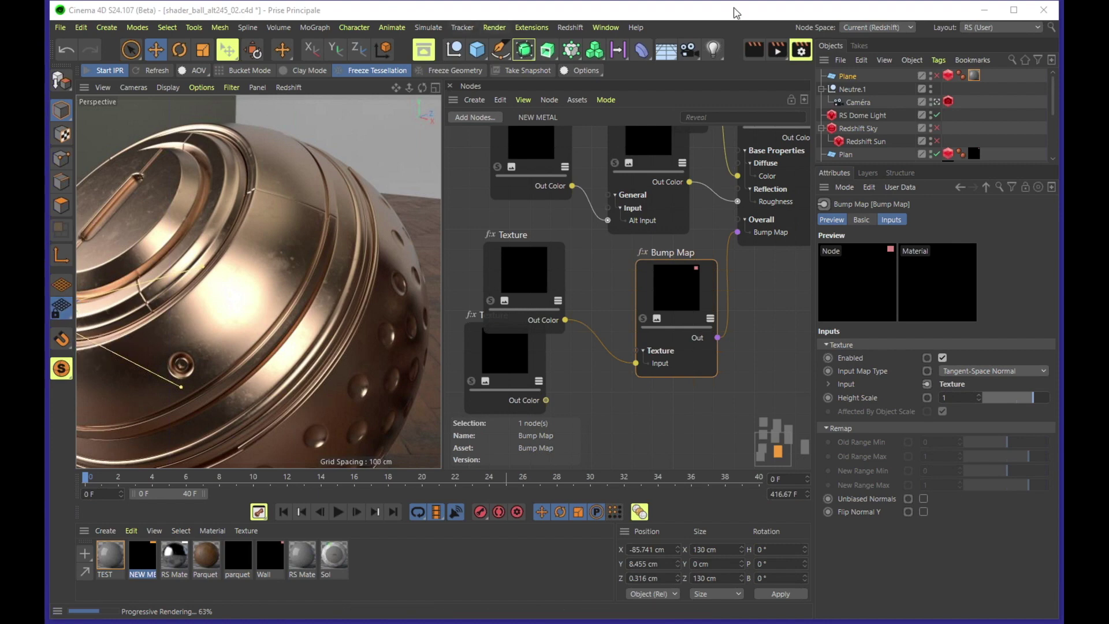
- Inspect 43_scratches.jpg in the Picture Viewer and add the scratches image to the graph as a new Texture node
click(605, 27)
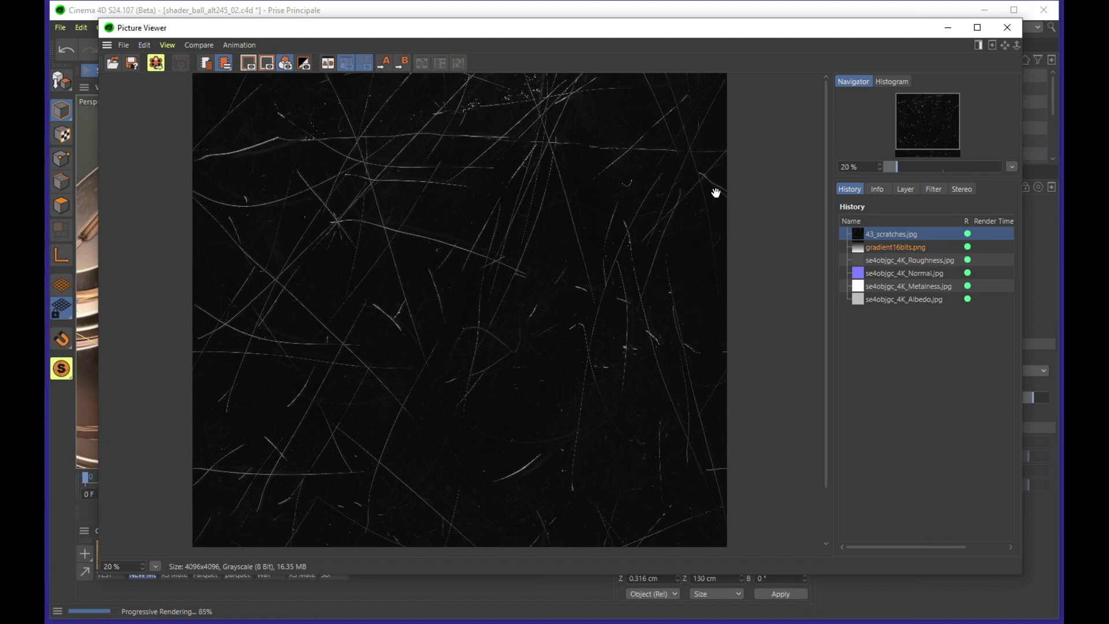
click(1008, 27)
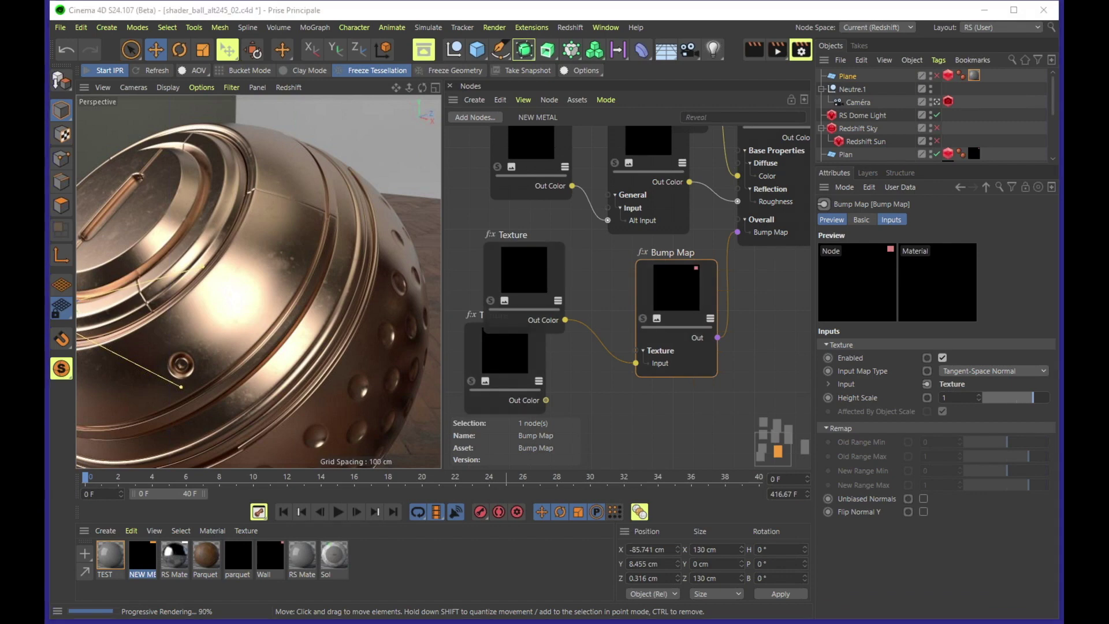
drag(474, 422, 568, 427)
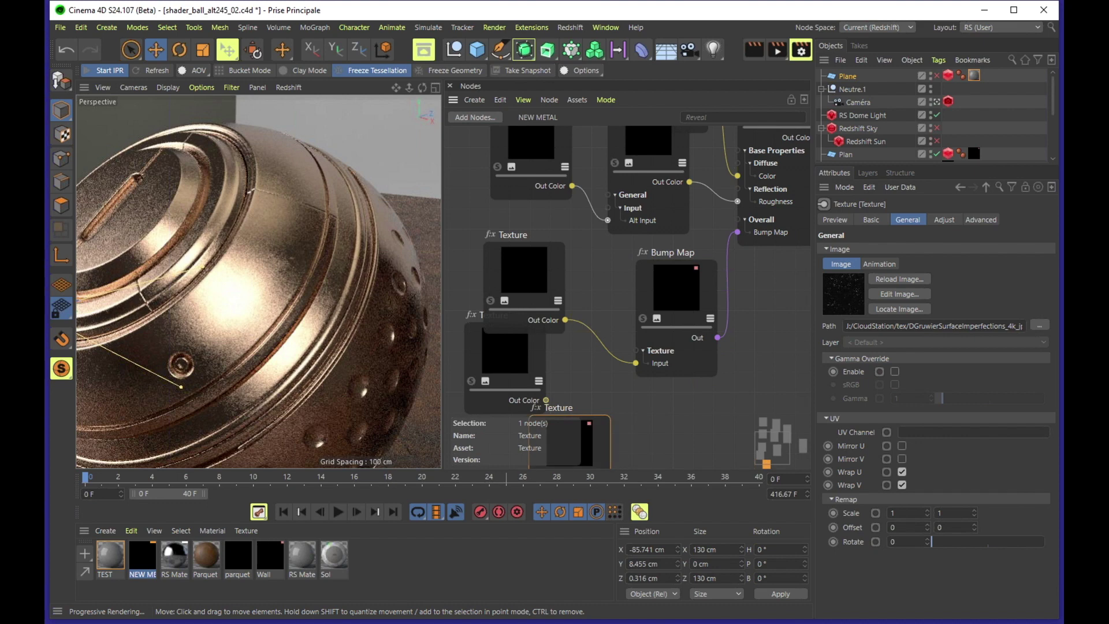
- Delete the unconnected white Texture node and place the scratches Texture below the one that feeds the Bump Map
alt+middle_drag(514, 372, 591, 279)
drag(583, 272, 484, 349)
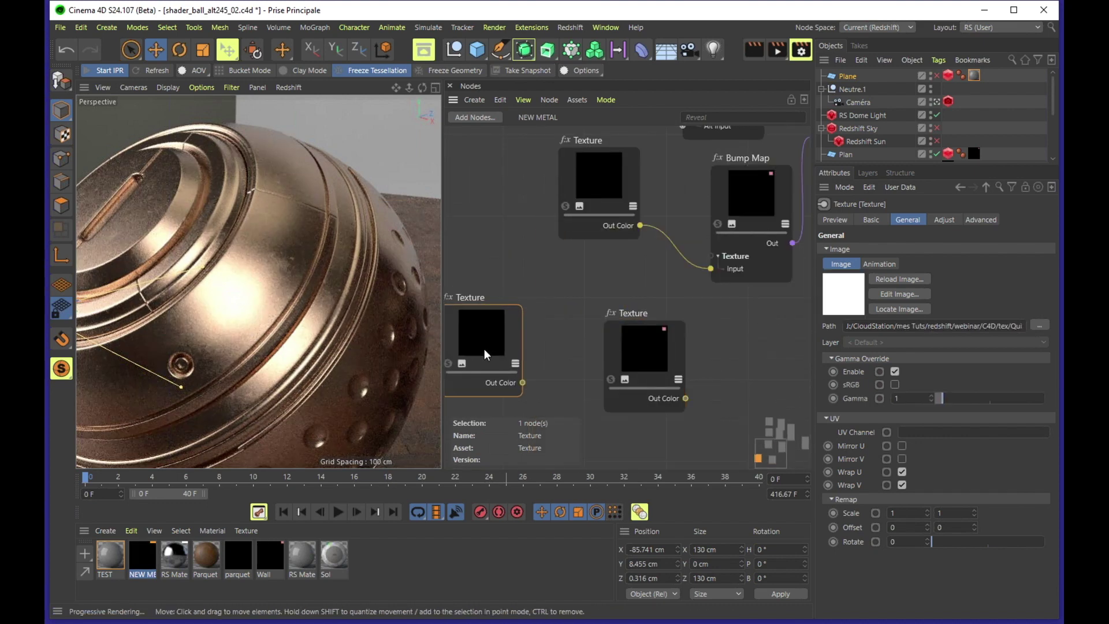
key(Delete)
drag(606, 357, 477, 350)
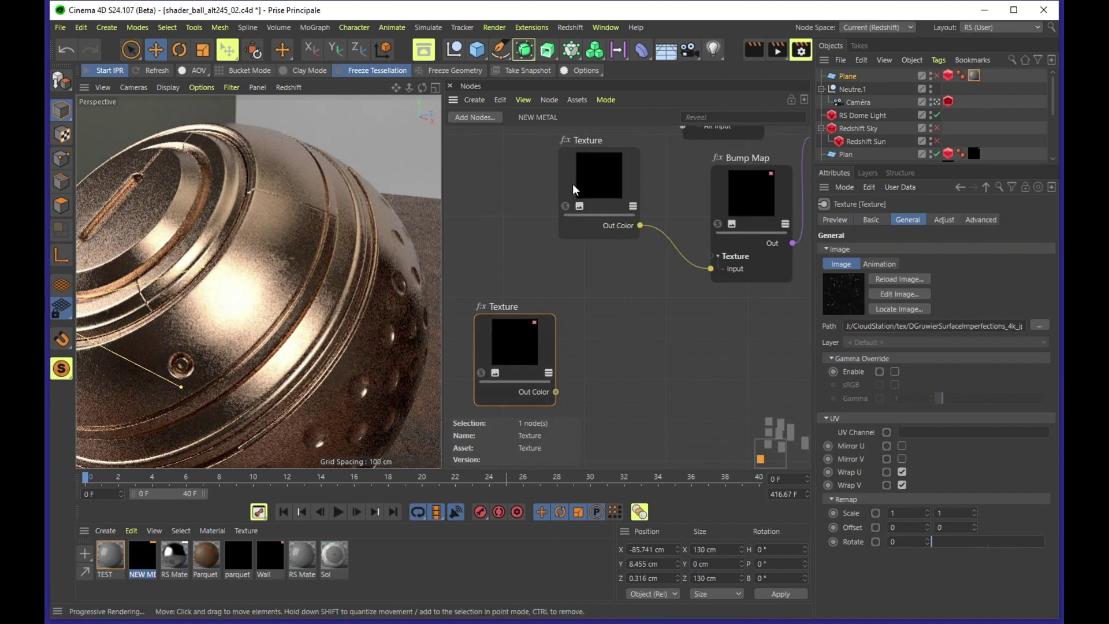
drag(573, 183, 509, 186)
click(510, 333)
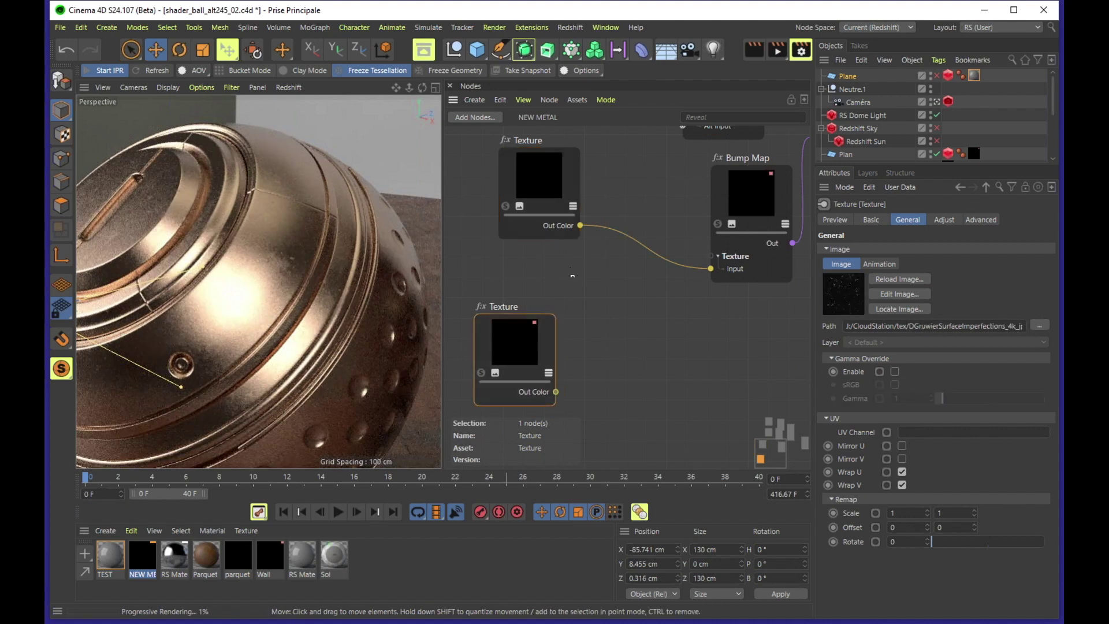
- Add a Bump Map node and a Bump Blender node beside the scratches Texture
right_click(539, 266)
click(500, 256)
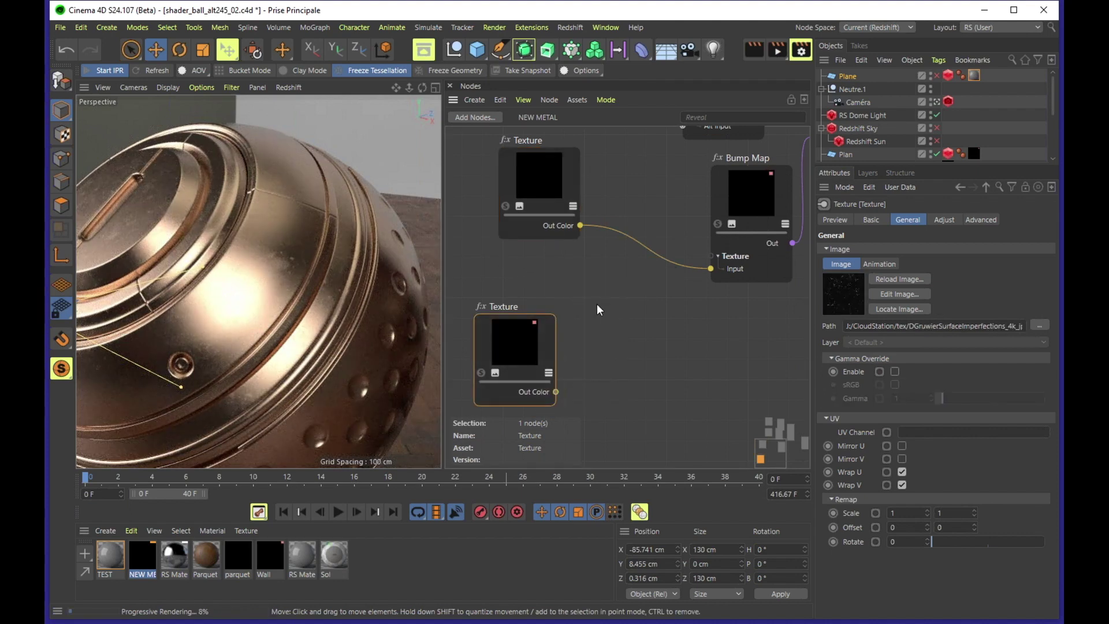
double_click(601, 314)
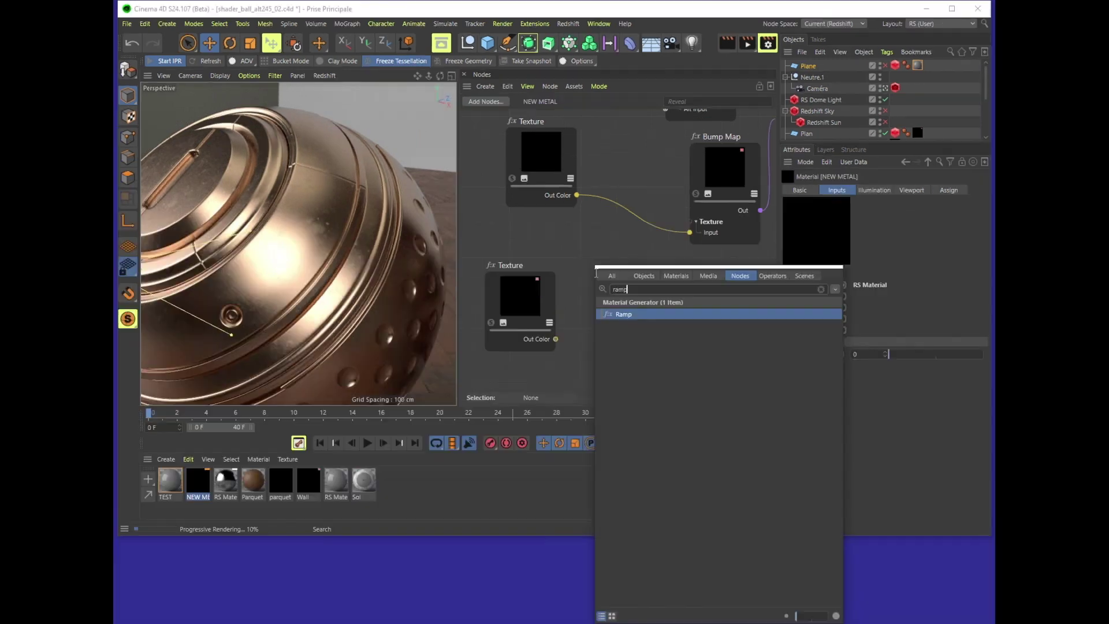
text(bump)
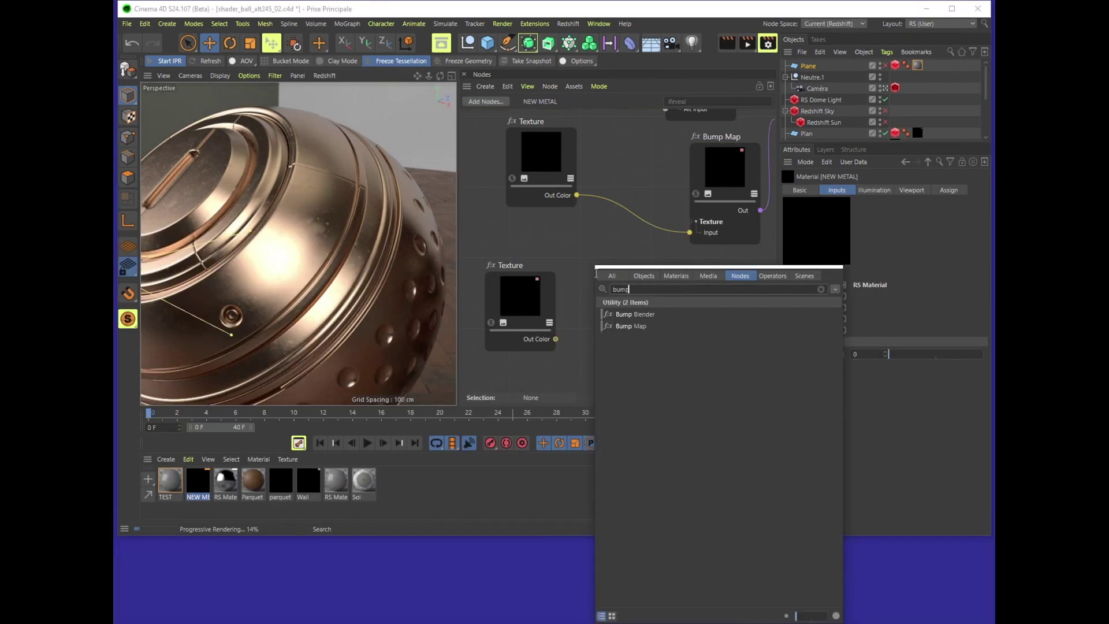
click(634, 327)
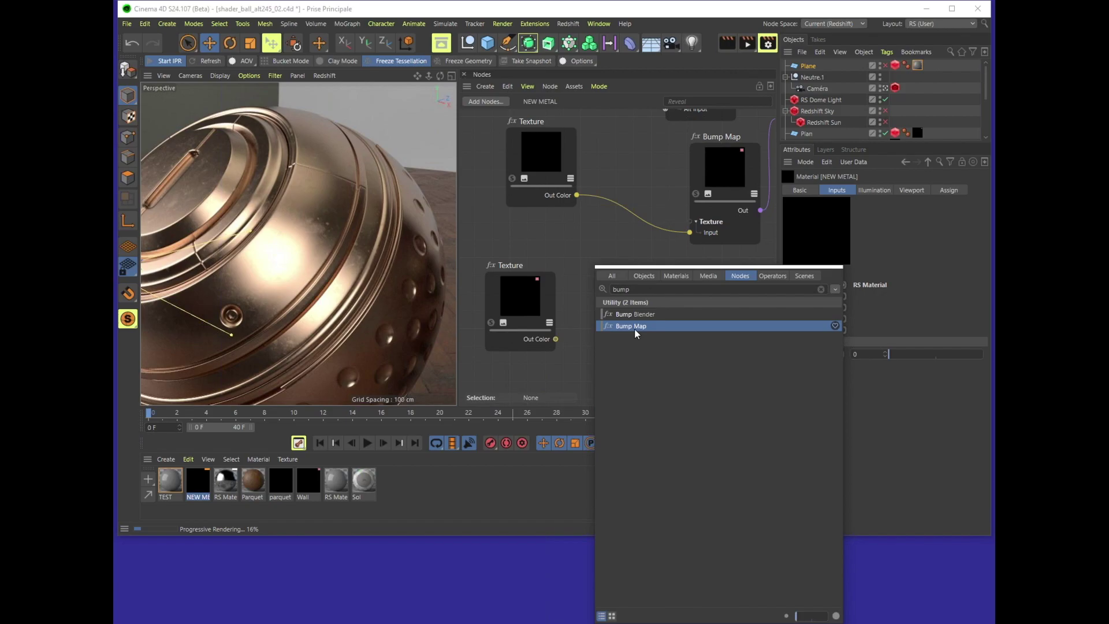
double_click(634, 328)
drag(583, 269, 620, 343)
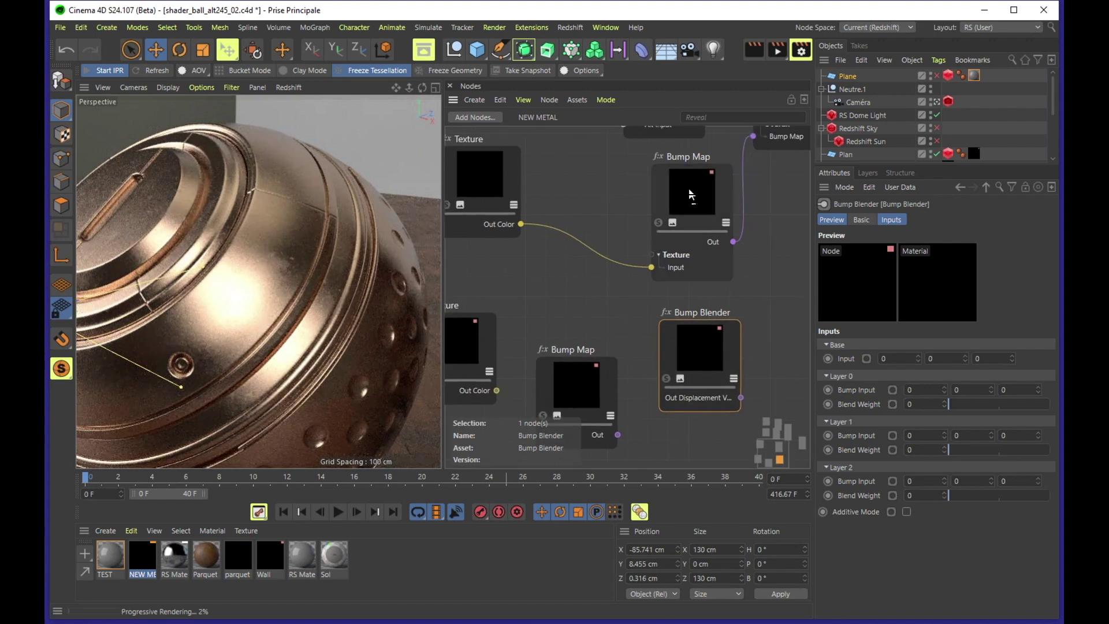
- Rearrange the bump nodes and connect the scratches Texture's Out Color to the new Bump Map's texture input
drag(690, 194, 601, 225)
drag(705, 327, 736, 323)
drag(576, 367, 617, 343)
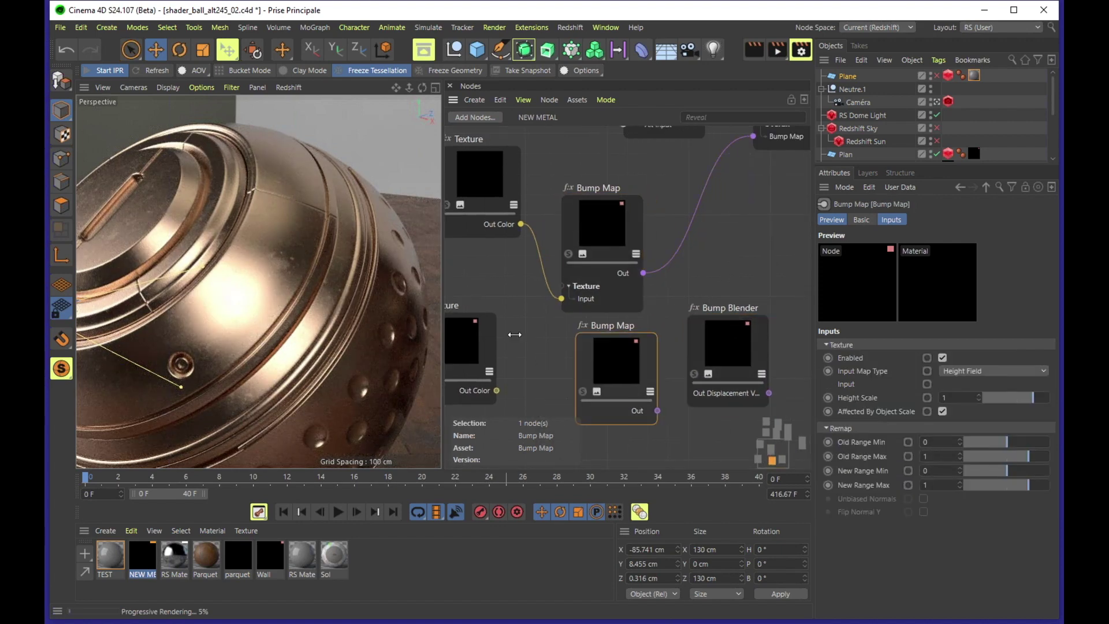
drag(485, 362, 698, 403)
- Enable the gamma override on the scratches Texture and shift its Bump Map slightly in the graph
drag(492, 327, 491, 331)
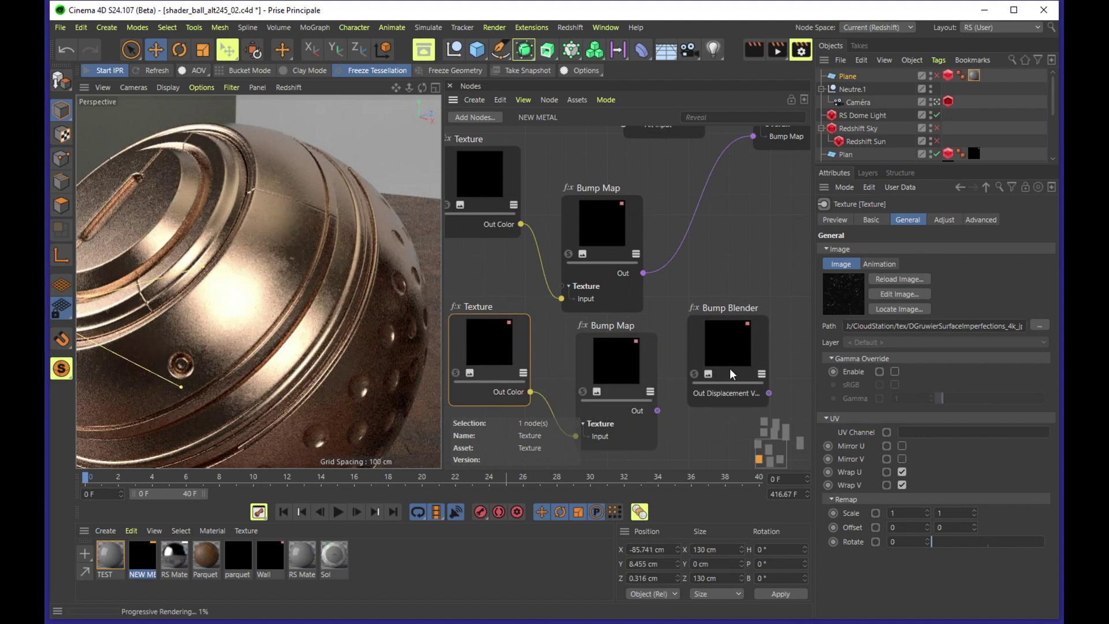
click(894, 372)
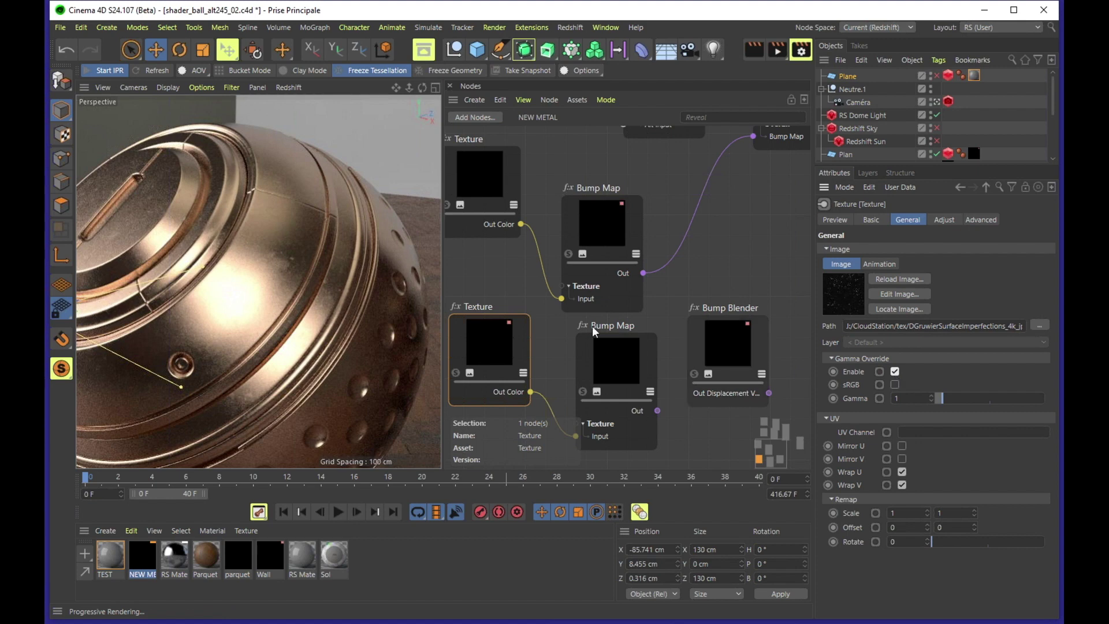
drag(607, 352, 592, 357)
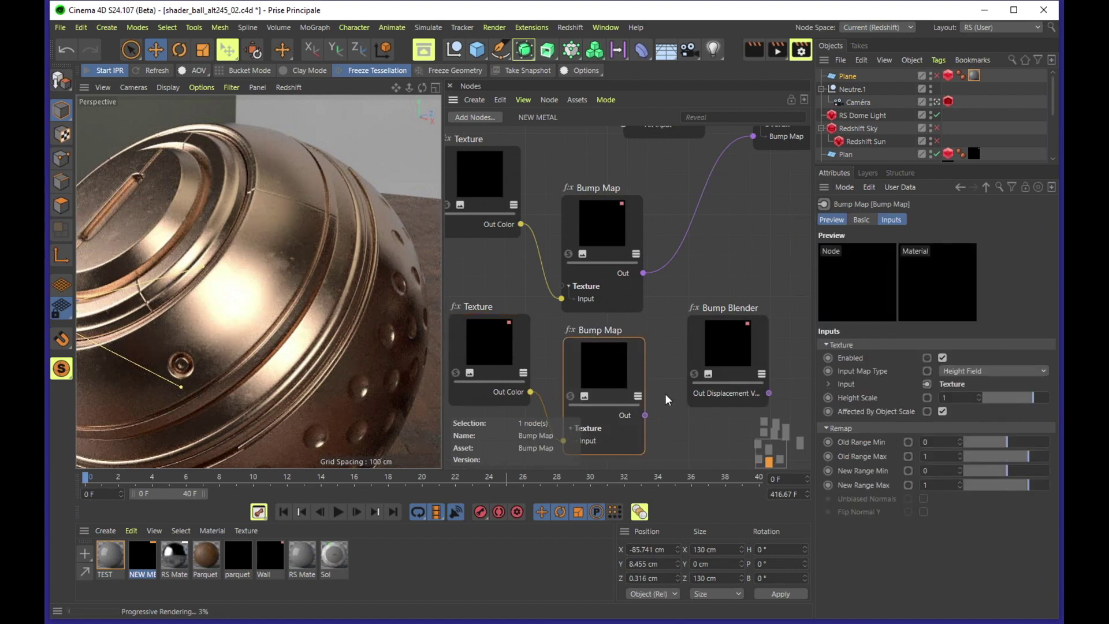
- Reposition the Bump Blender and connect the original Bump Map's output to its Base Input
drag(731, 309, 751, 225)
drag(643, 273, 664, 285)
click(606, 219)
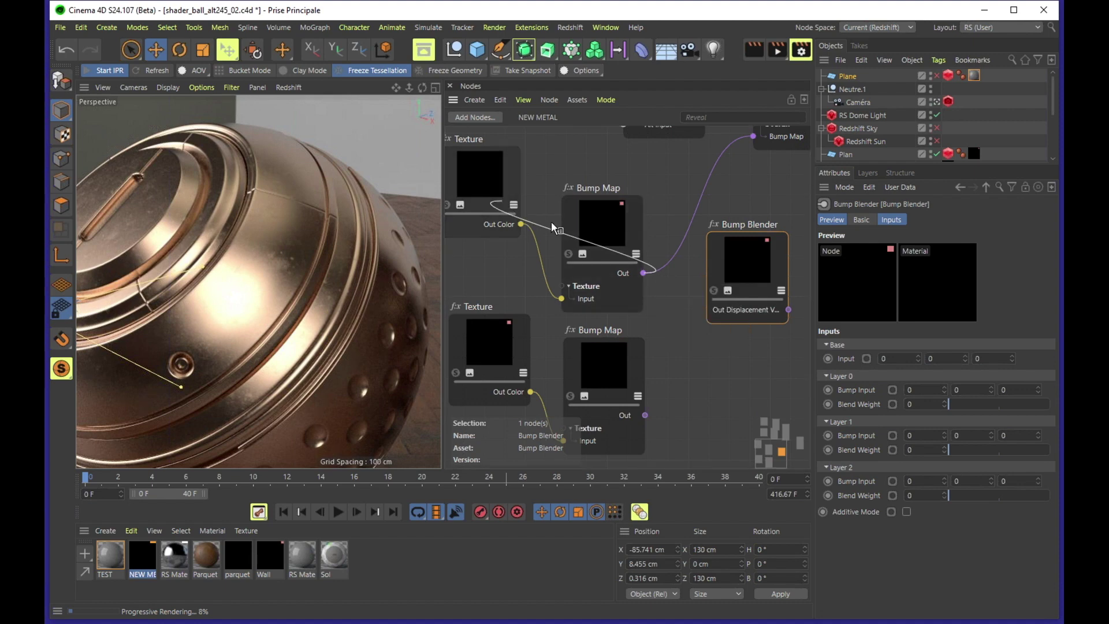
click(550, 223)
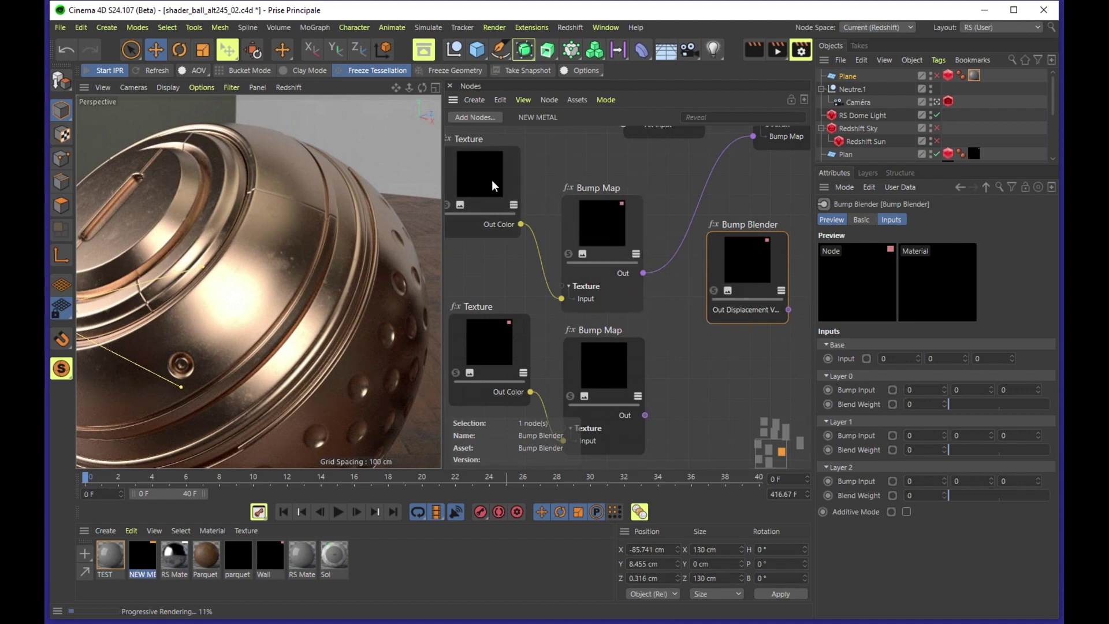
drag(644, 271, 754, 254)
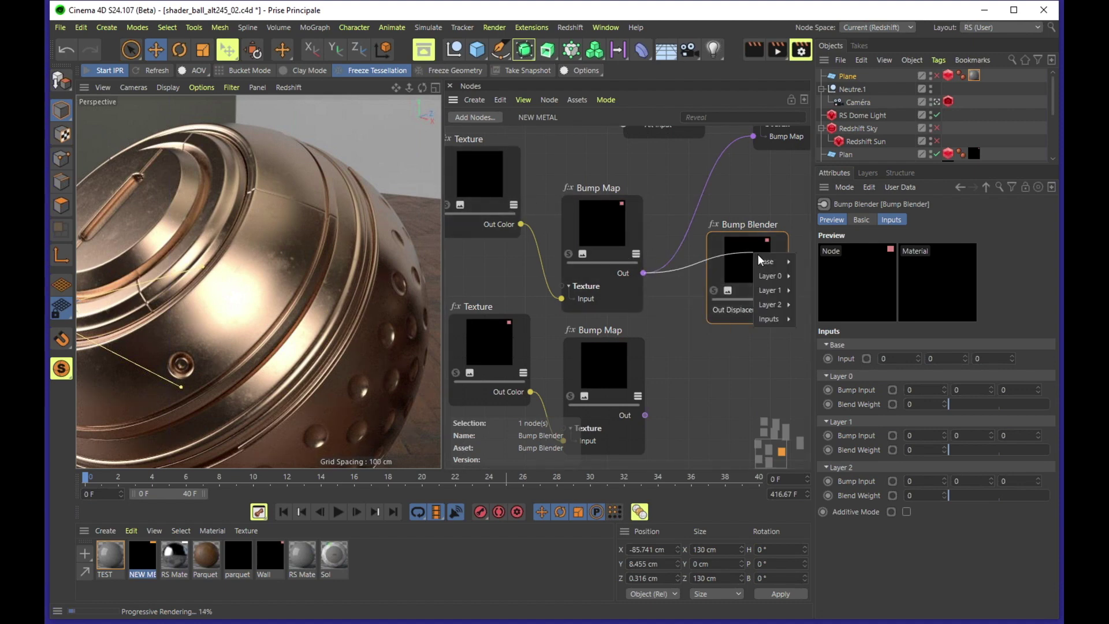
click(807, 262)
- Connect the scratches Bump Map's output to the Bump Blender's Layer 0 Bump Input
drag(618, 352, 628, 357)
drag(654, 415, 837, 286)
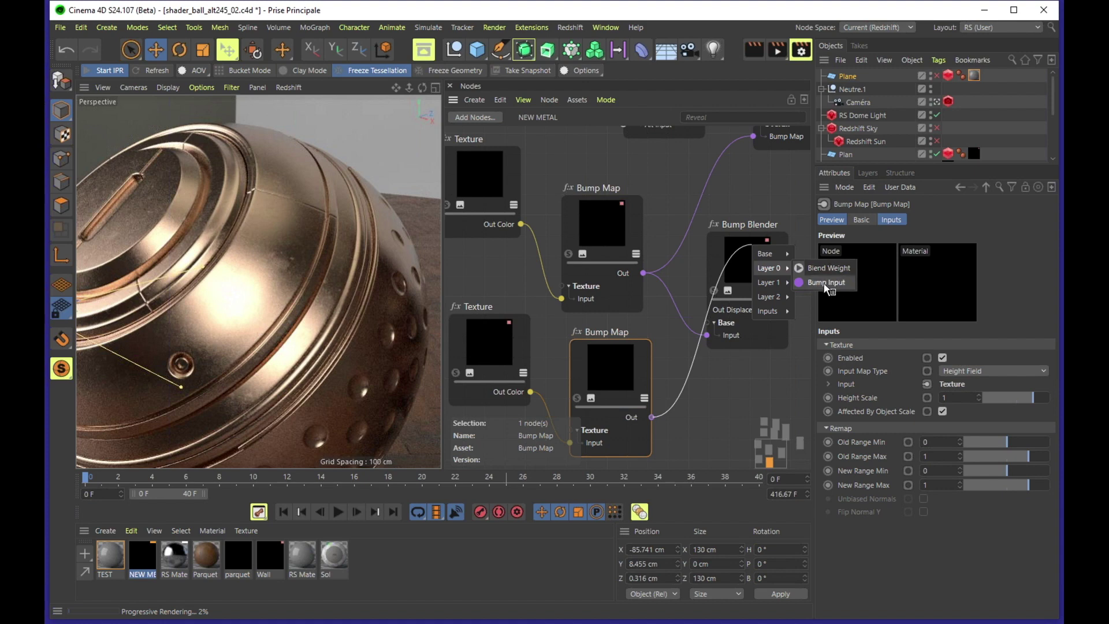
click(826, 283)
- Connect the Bump Blender's output to the material's Overall Bump Map input, replacing the direct Bump Map link
drag(768, 228, 754, 240)
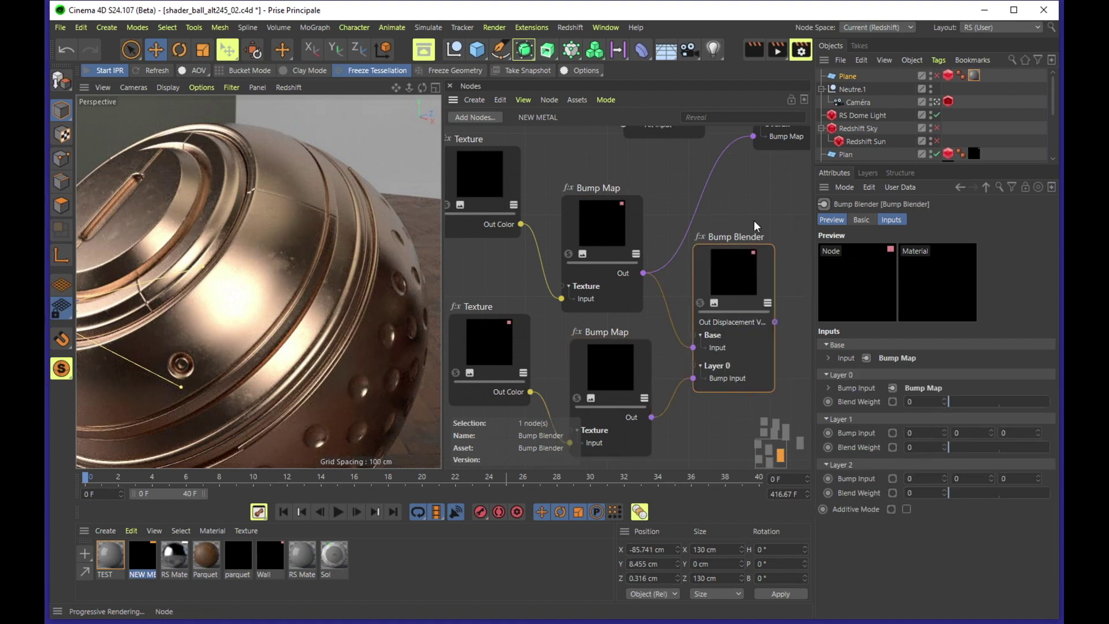
middle_drag(788, 319, 722, 356)
drag(708, 358, 686, 173)
drag(684, 285, 678, 252)
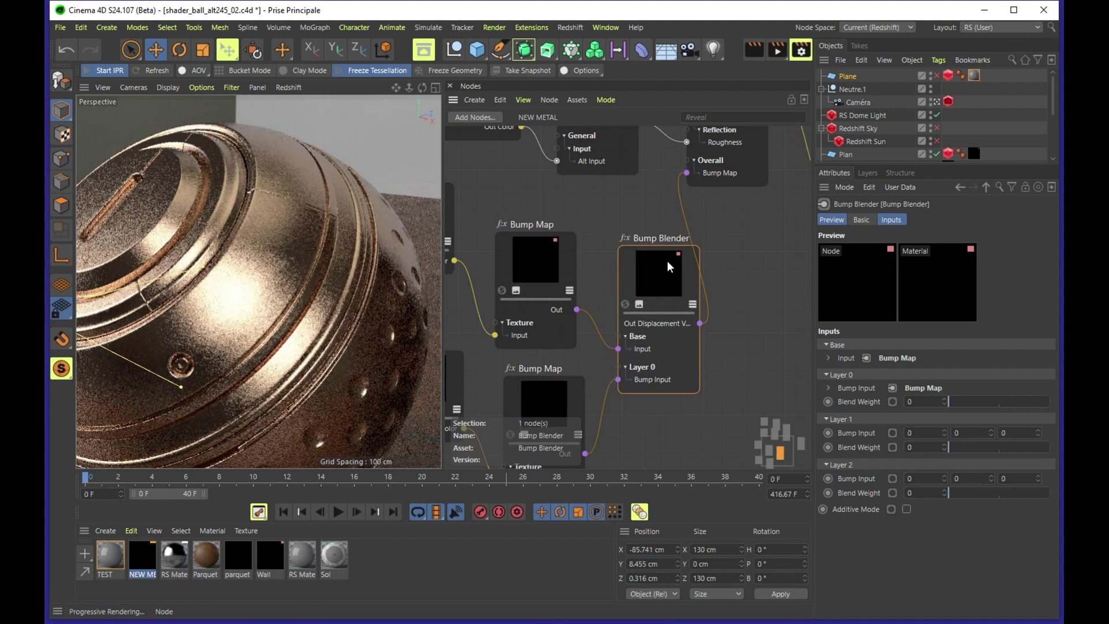
- Set the Bump Blender's Layer 0 Blend Weight to 1
middle_drag(730, 306, 775, 275)
drag(695, 231, 679, 238)
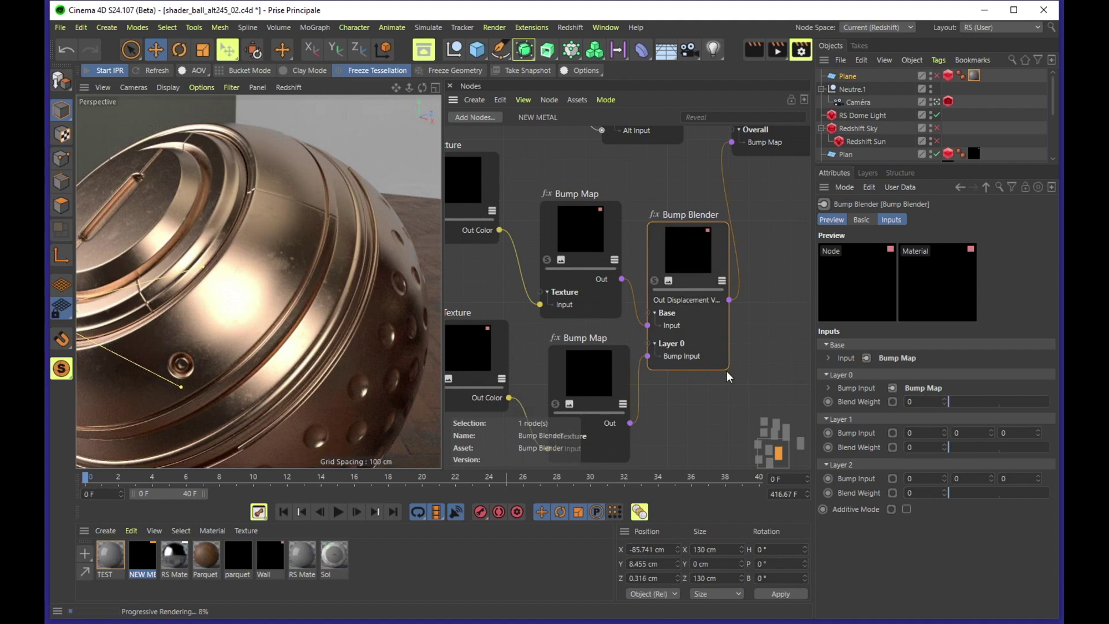
drag(958, 399, 1049, 401)
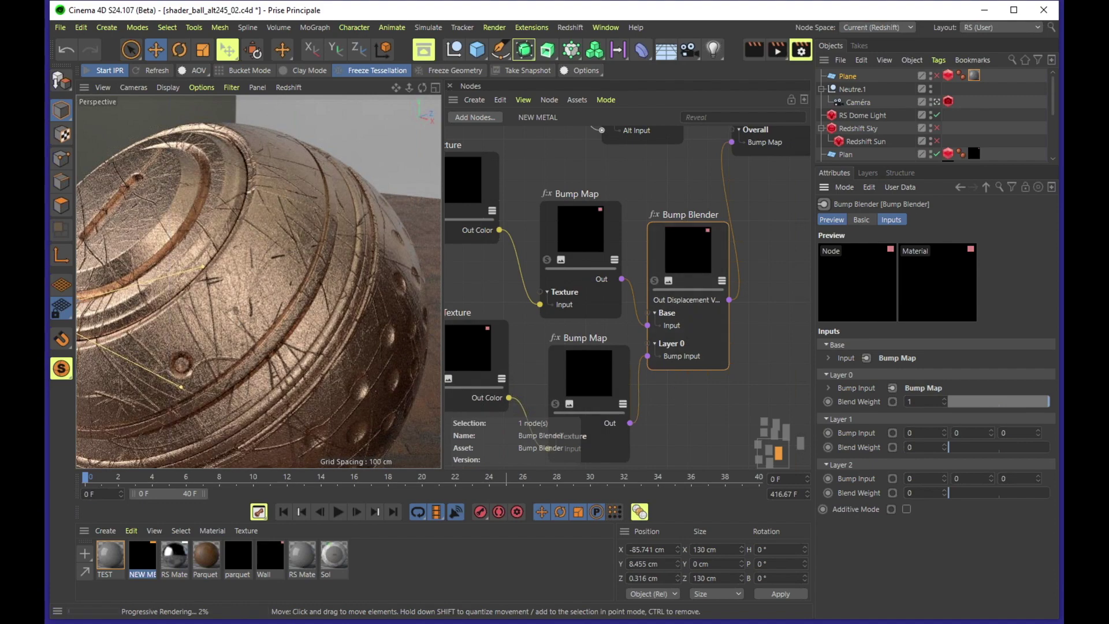
- Set the scratches Texture's UV remap scale to 3 in both directions
middle_drag(672, 387, 717, 340)
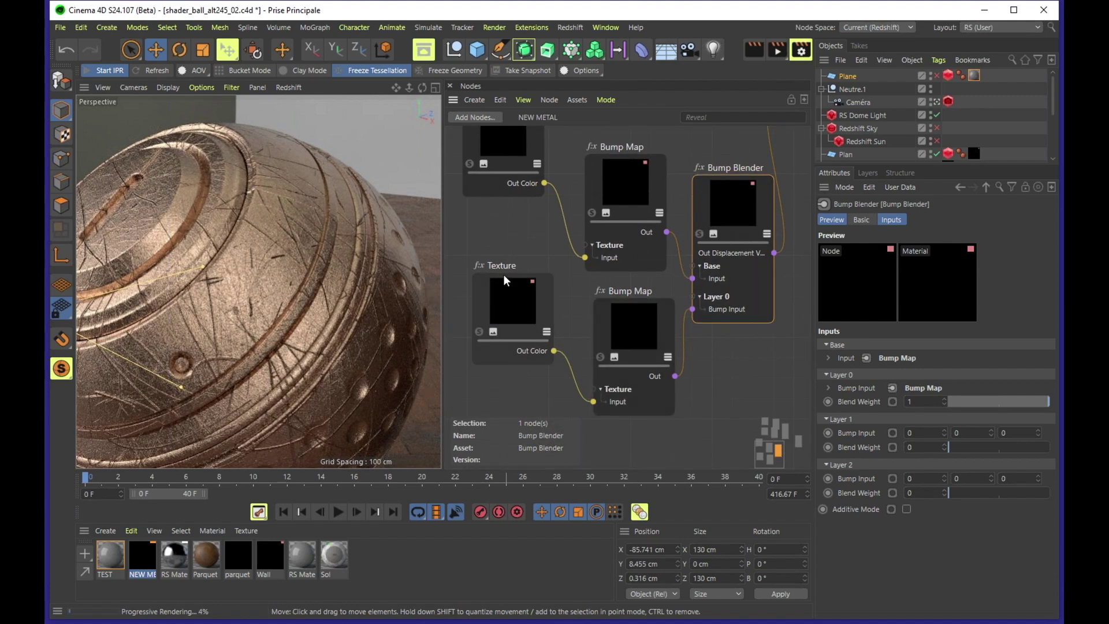
drag(504, 275, 496, 281)
click(903, 512)
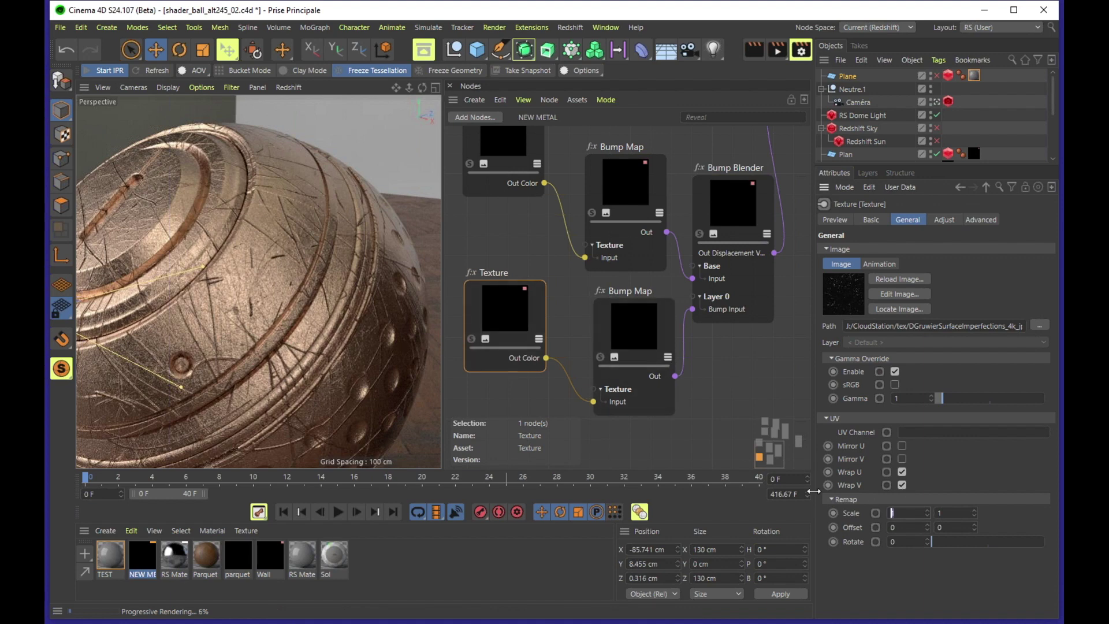
text(3)
click(968, 512)
text(3)
key(Return)
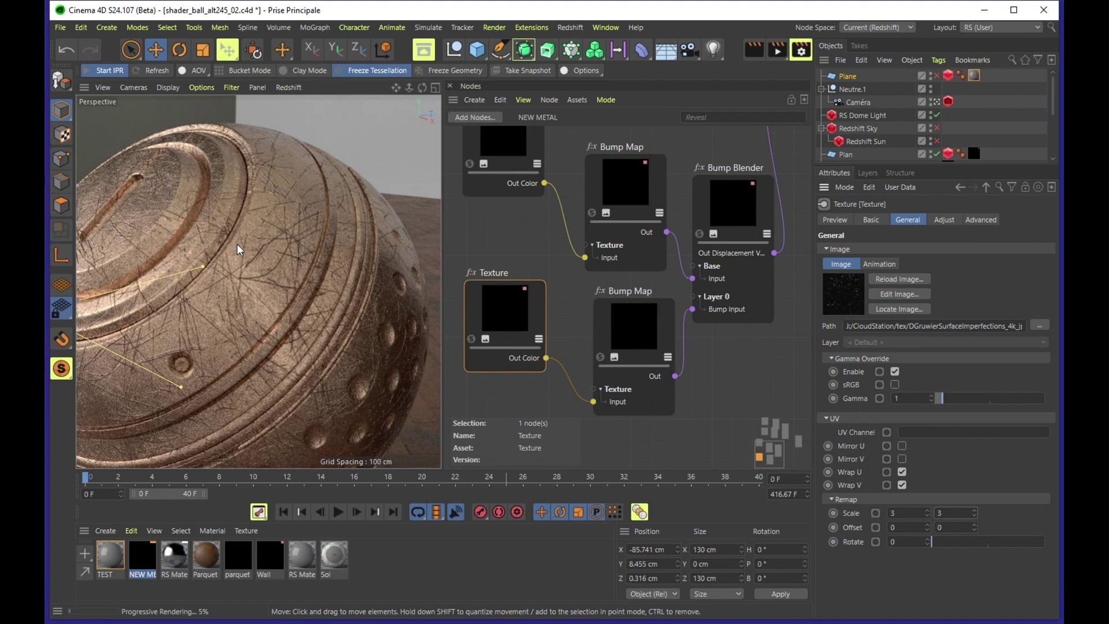
- Reduce the scratches Bump Map's Height Scale to 0.04 and invert it to -0.04
click(647, 315)
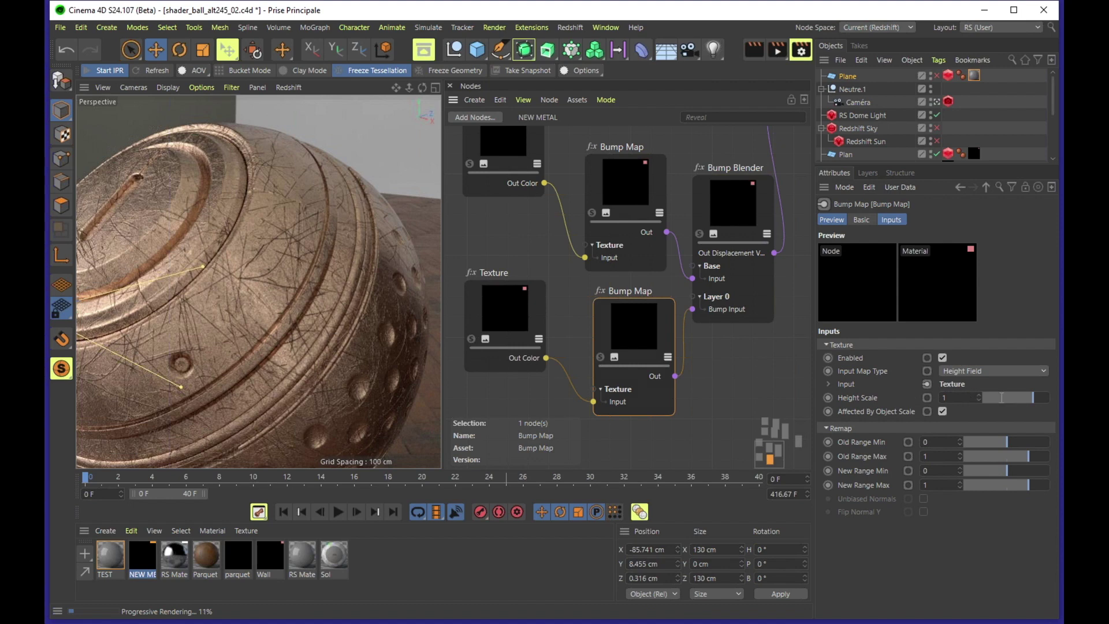
click(1020, 399)
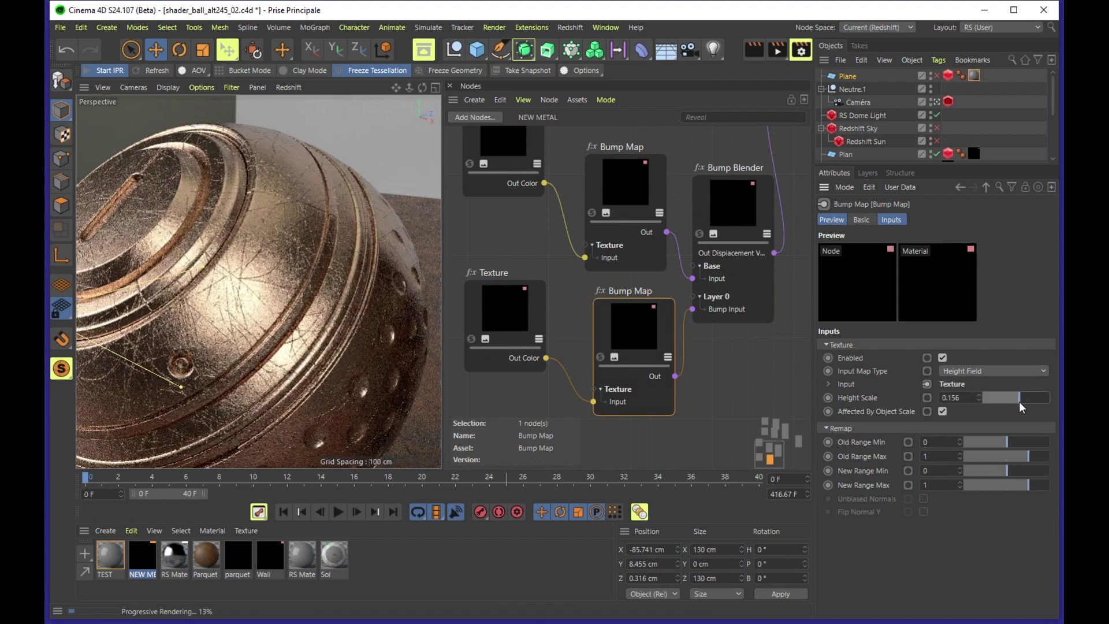
click(1016, 398)
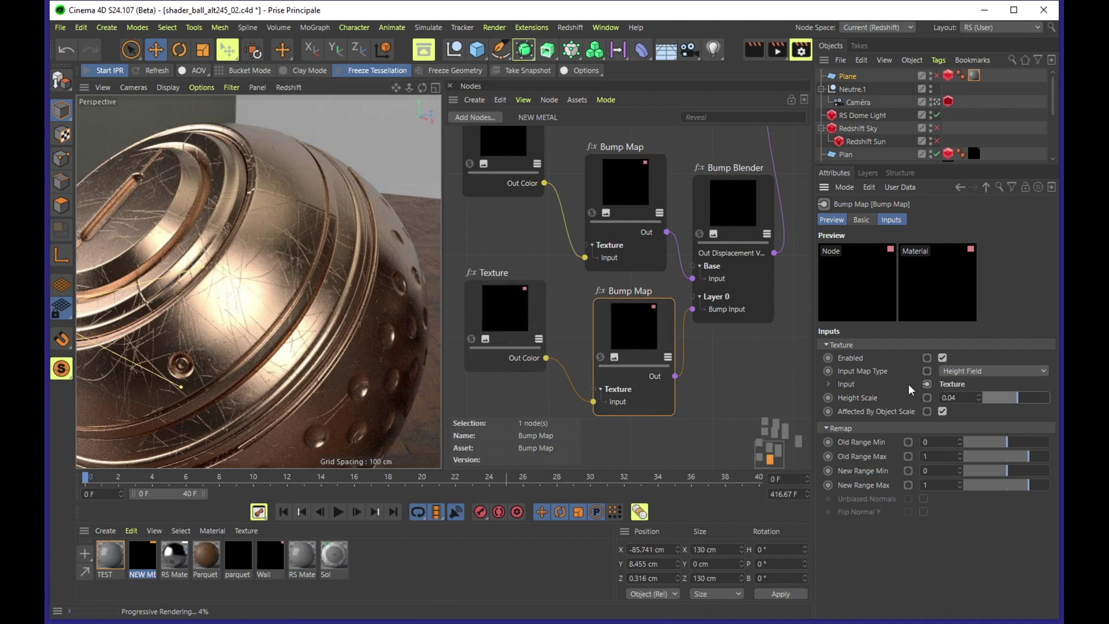
click(942, 397)
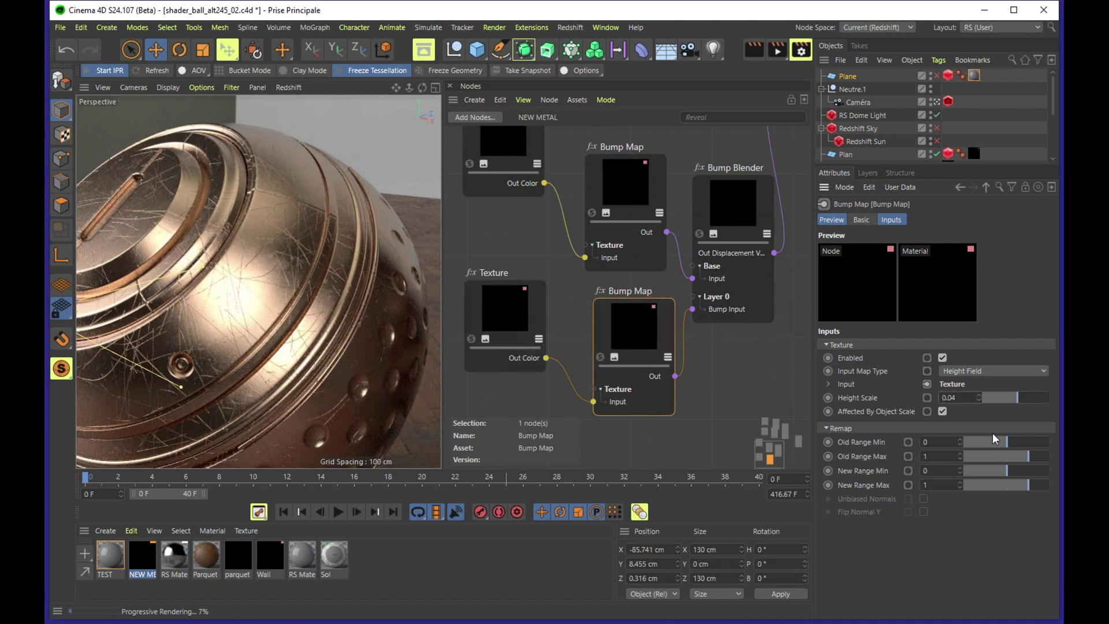
text(-)
key(Return)
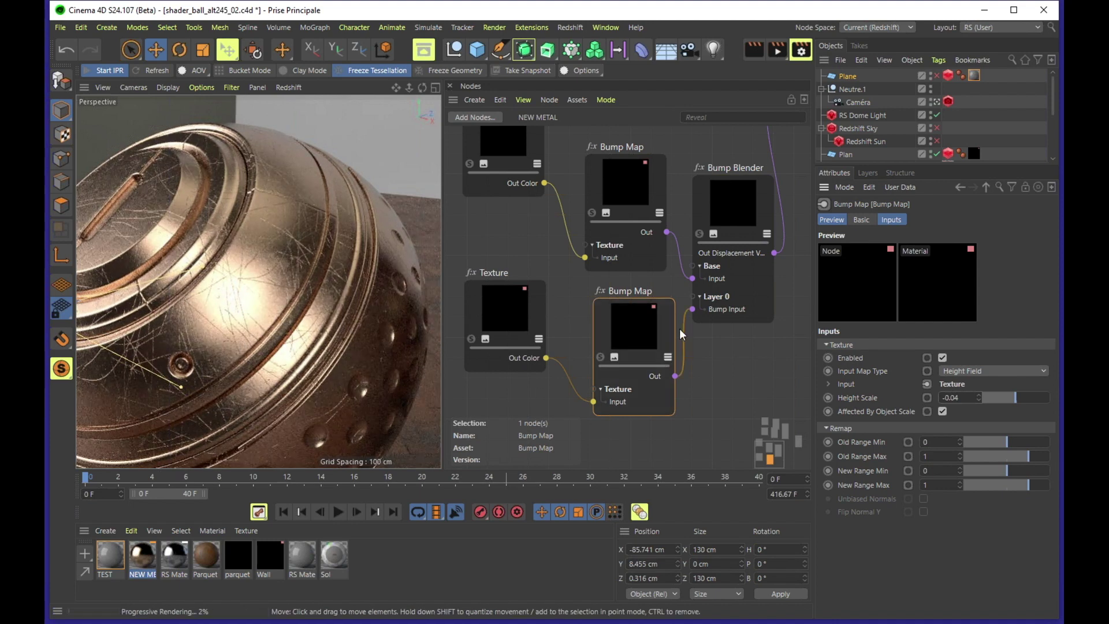
- Review the input settings of the Bump Blender and the base Bump Map
click(733, 201)
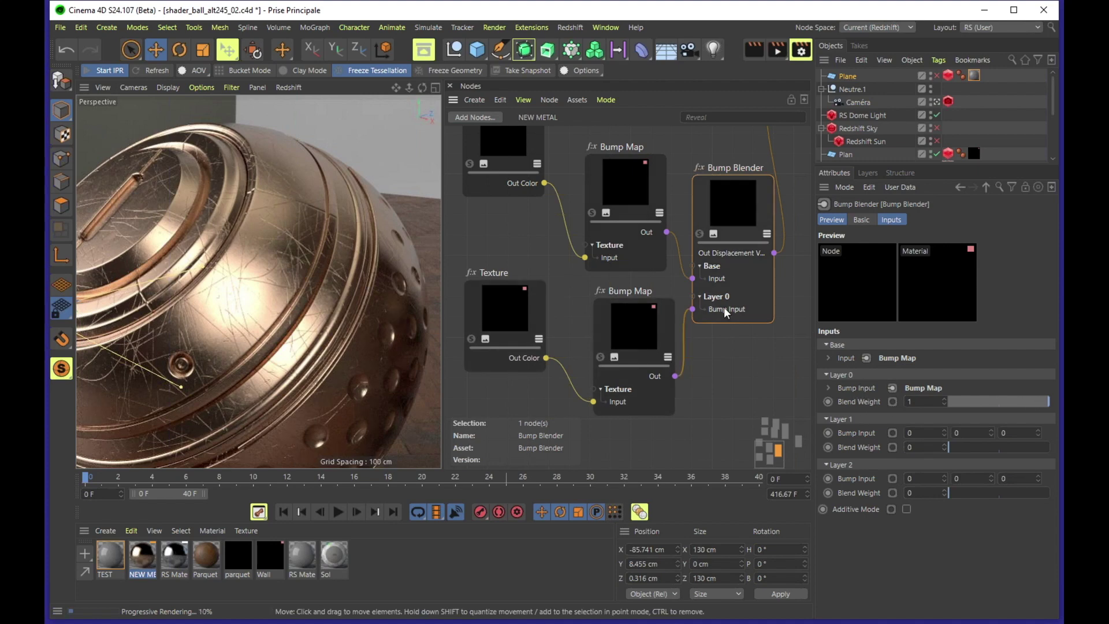
mouse_move(618, 167)
mouse_down()
mouse_move(629, 165)
mouse_move(616, 168)
mouse_up()
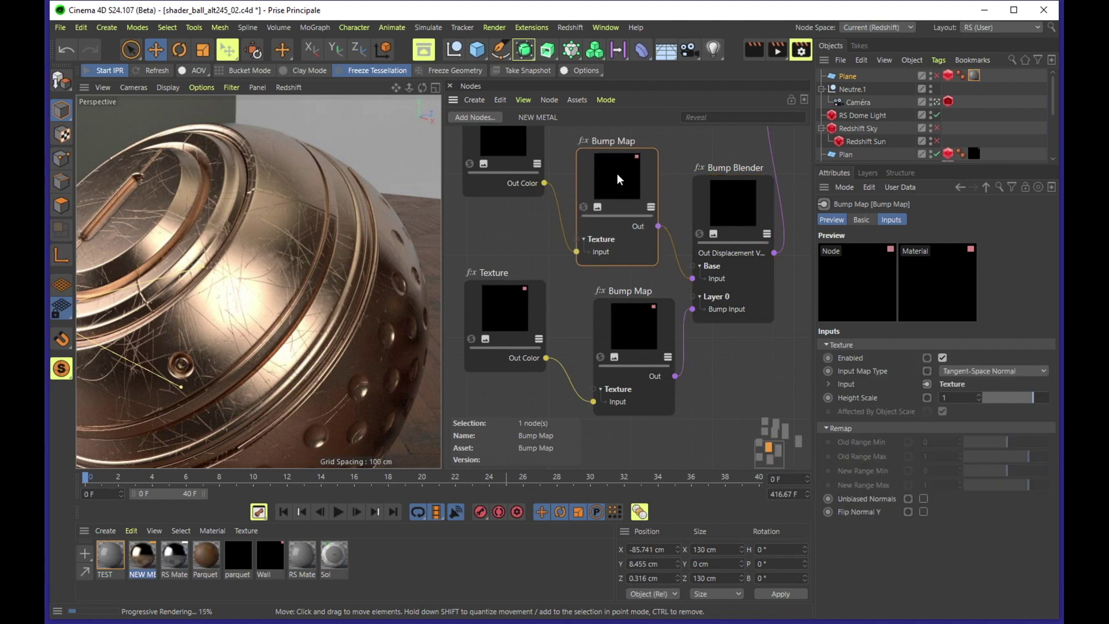
click(733, 217)
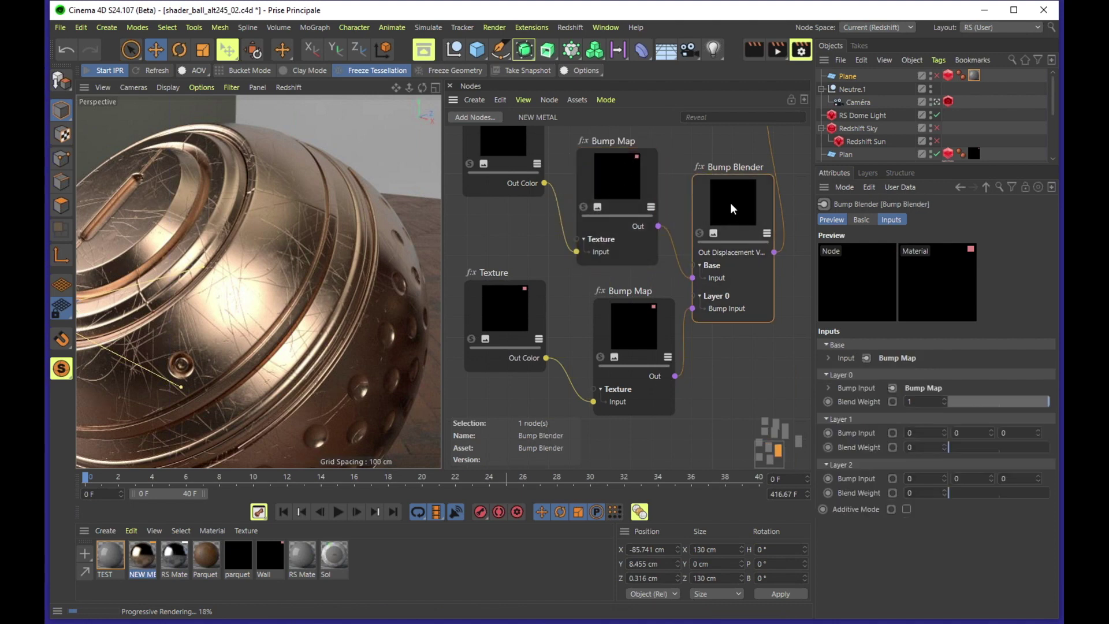
- Enable Additive Mode on the Bump Blender so the scratch layer adds to the base bump
click(907, 510)
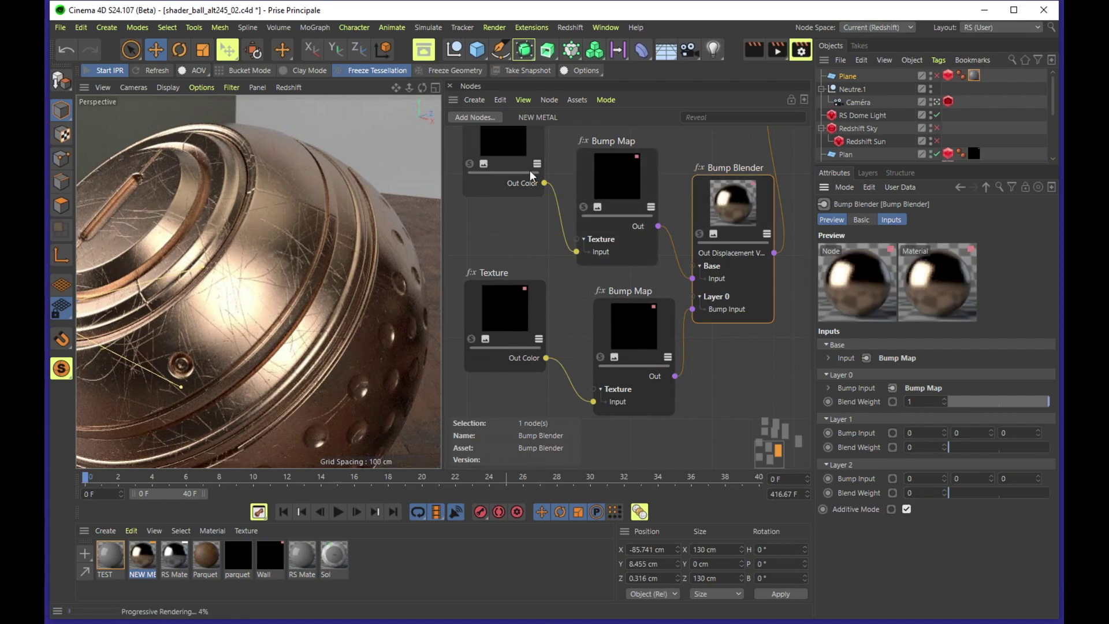
click(634, 166)
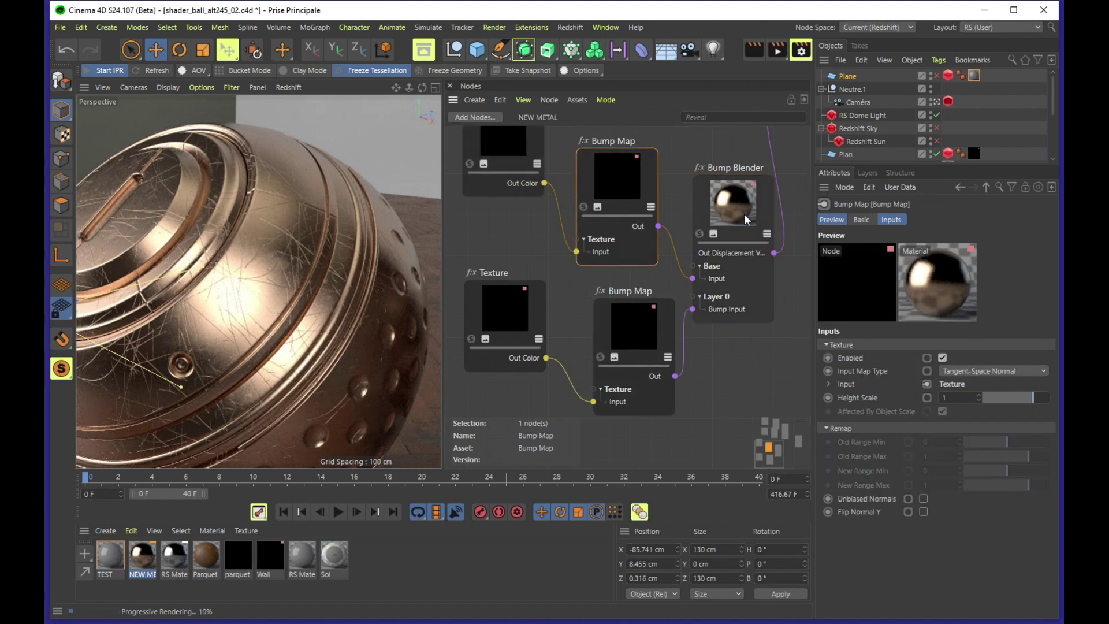
click(750, 241)
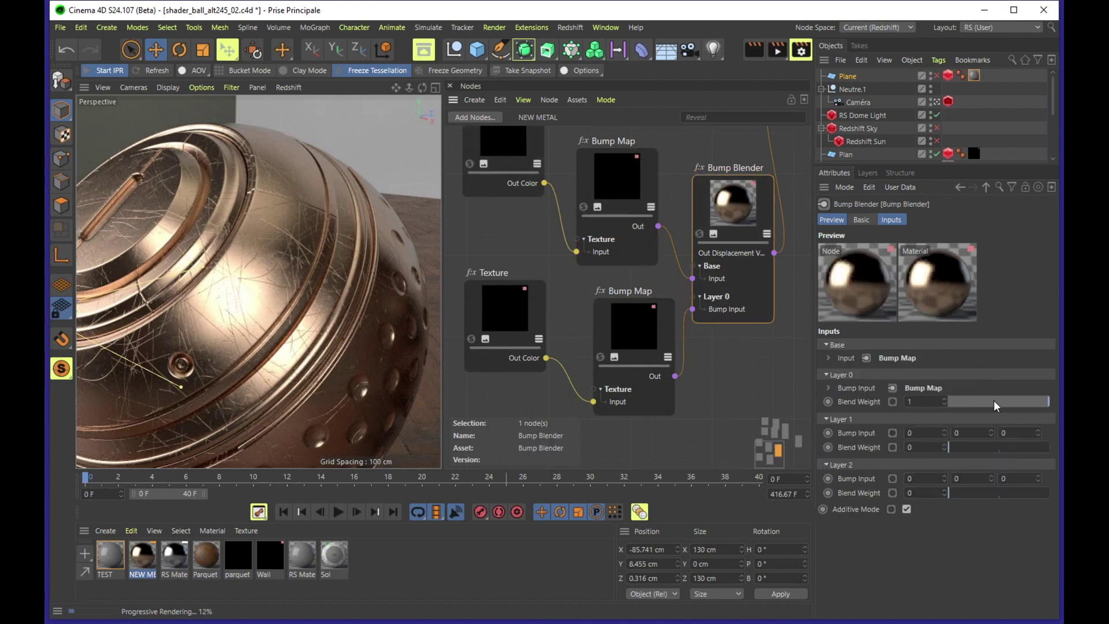
- Set the Height Scale of the base tangent-space normal Bump Map to 4
click(637, 195)
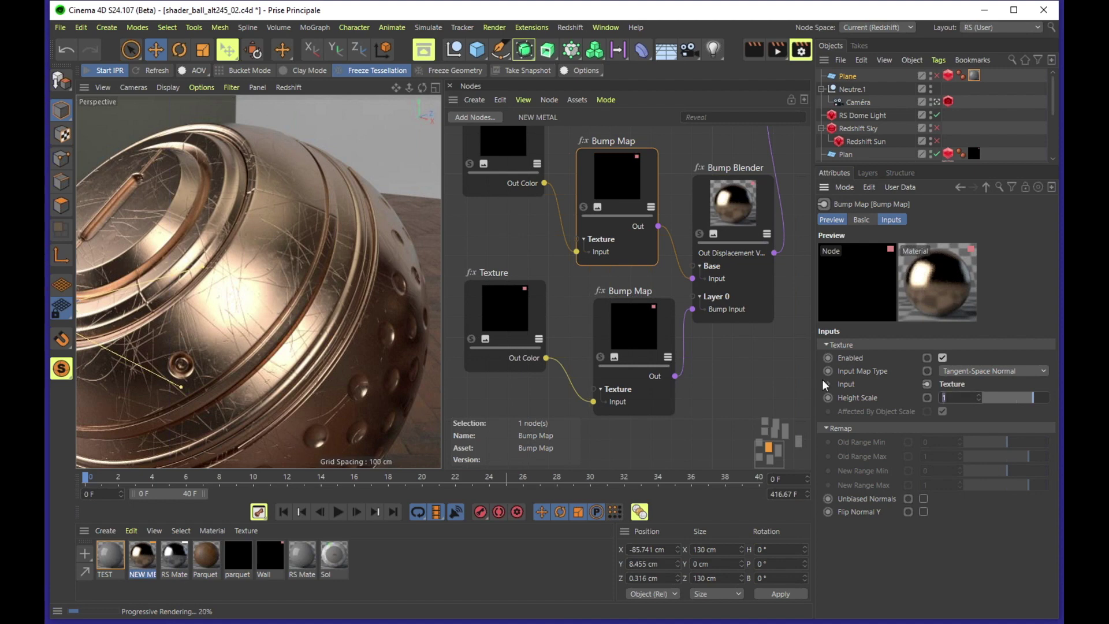
text(4)
key(Return)
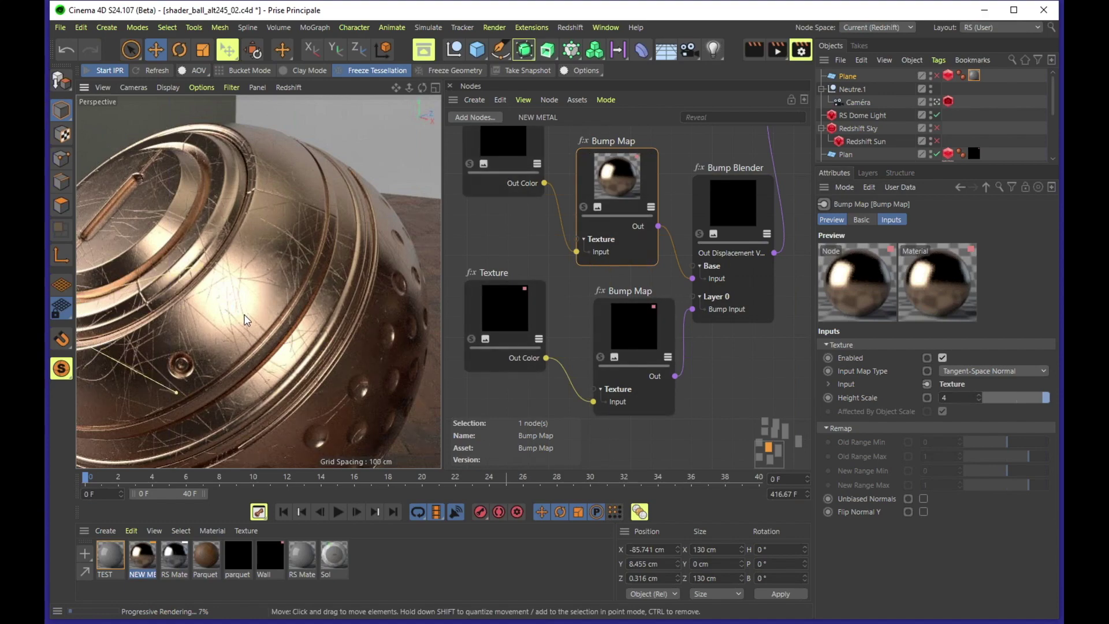
- Set the scratches Bump Map's Height Scale to -0.01
scroll(249, 314, up, 2)
scroll(251, 314, up, 5)
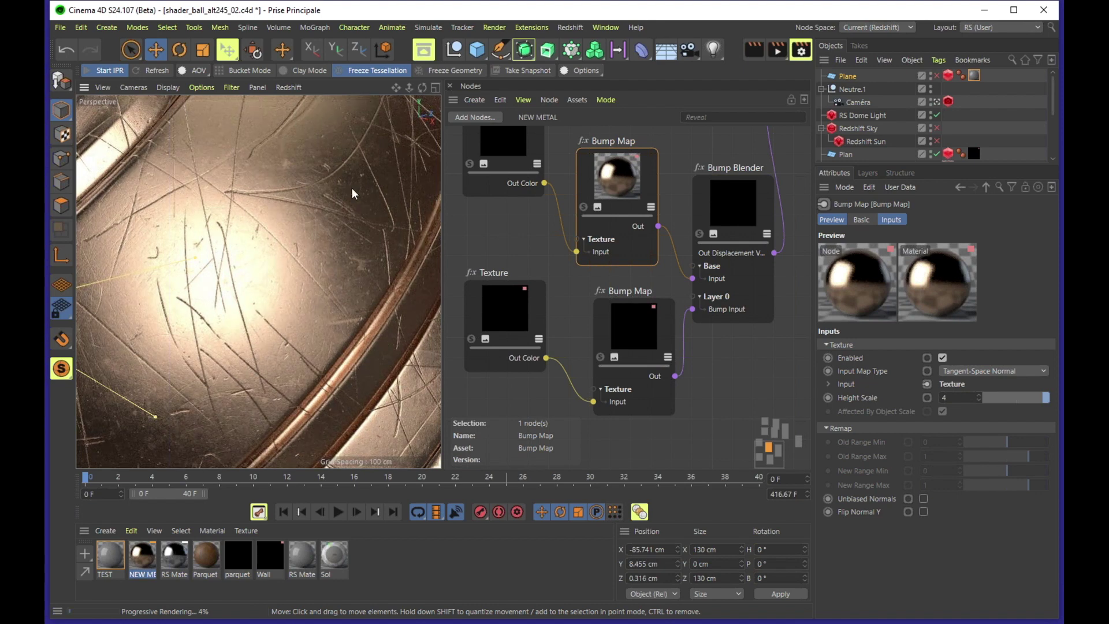
click(630, 321)
drag(953, 397, 973, 397)
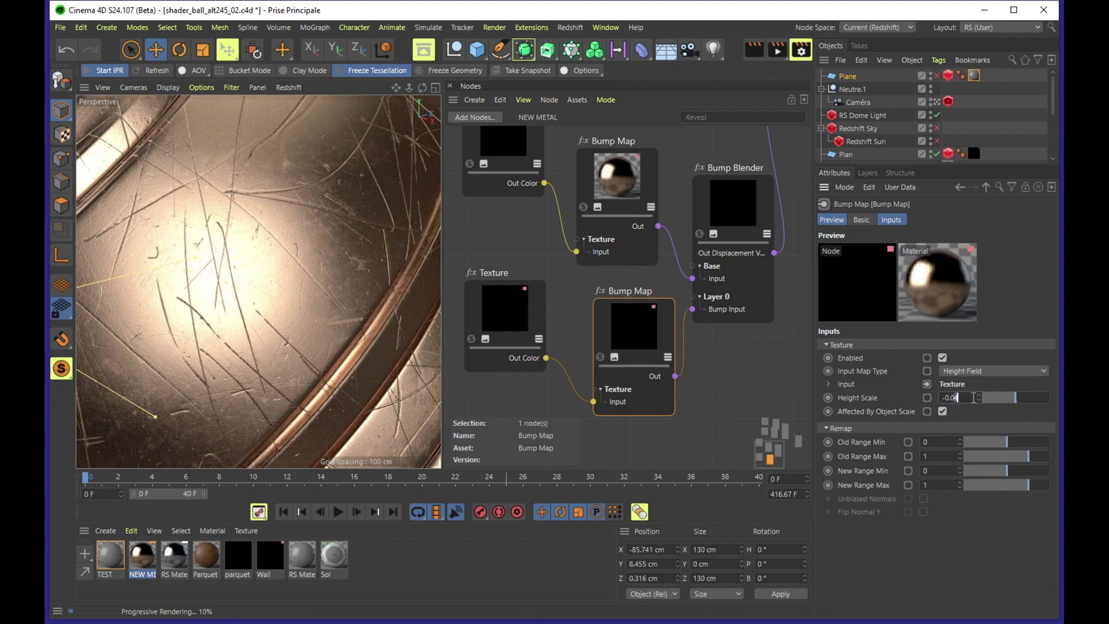
text(1)
key(Return)
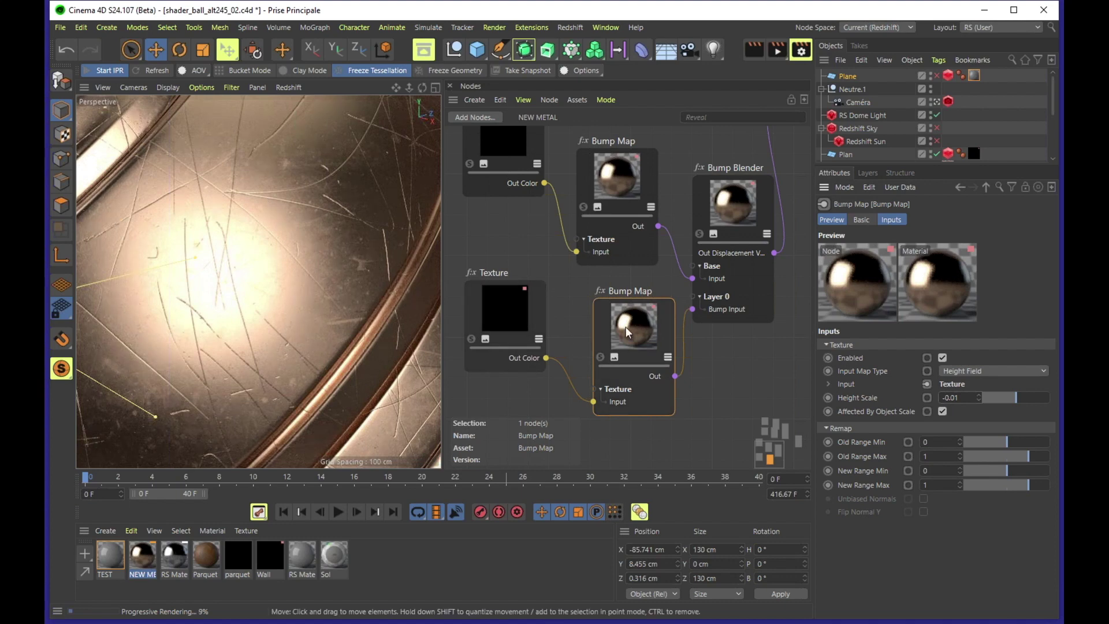
- Check the scratches Texture and base Bump Map settings, and examine the blended bump across the shader ball
drag(500, 304, 500, 315)
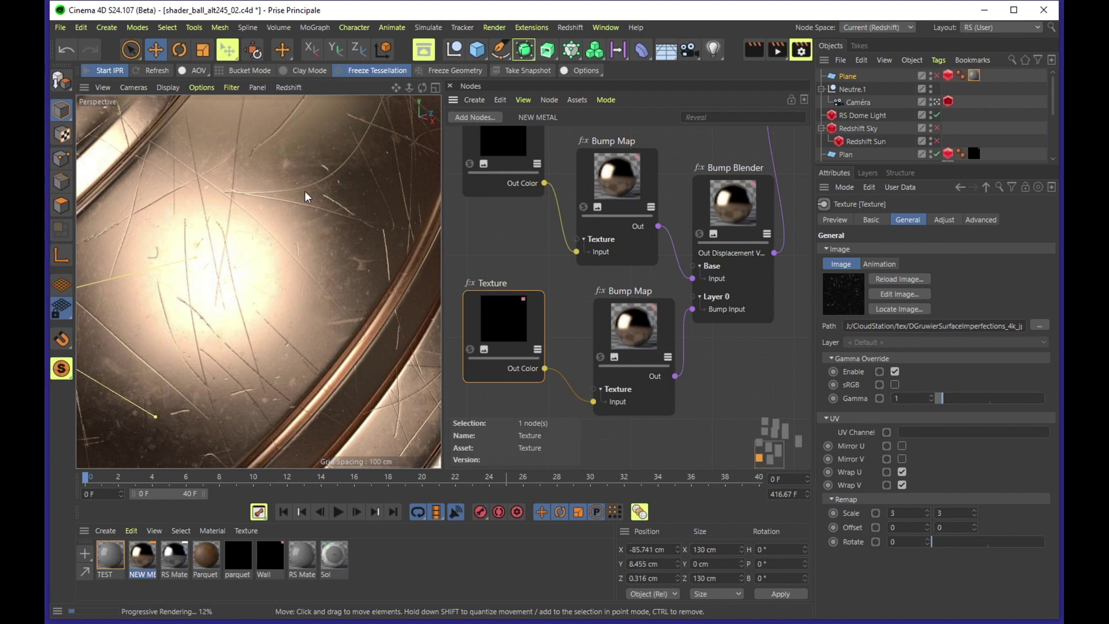
click(615, 182)
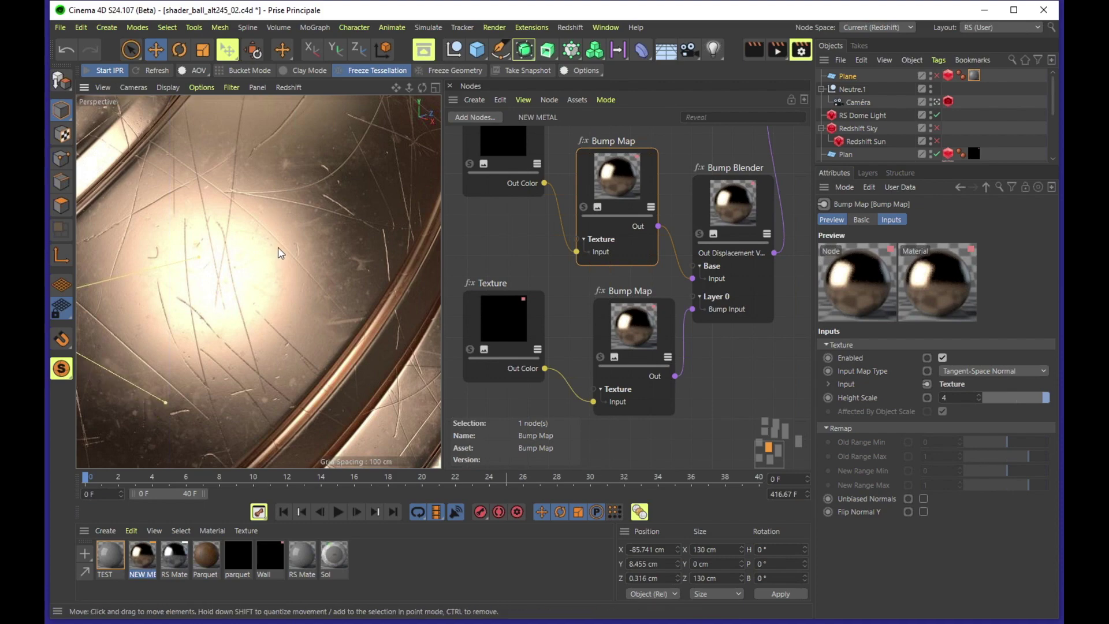
scroll(278, 252, down, 2)
scroll(271, 233, down, 2)
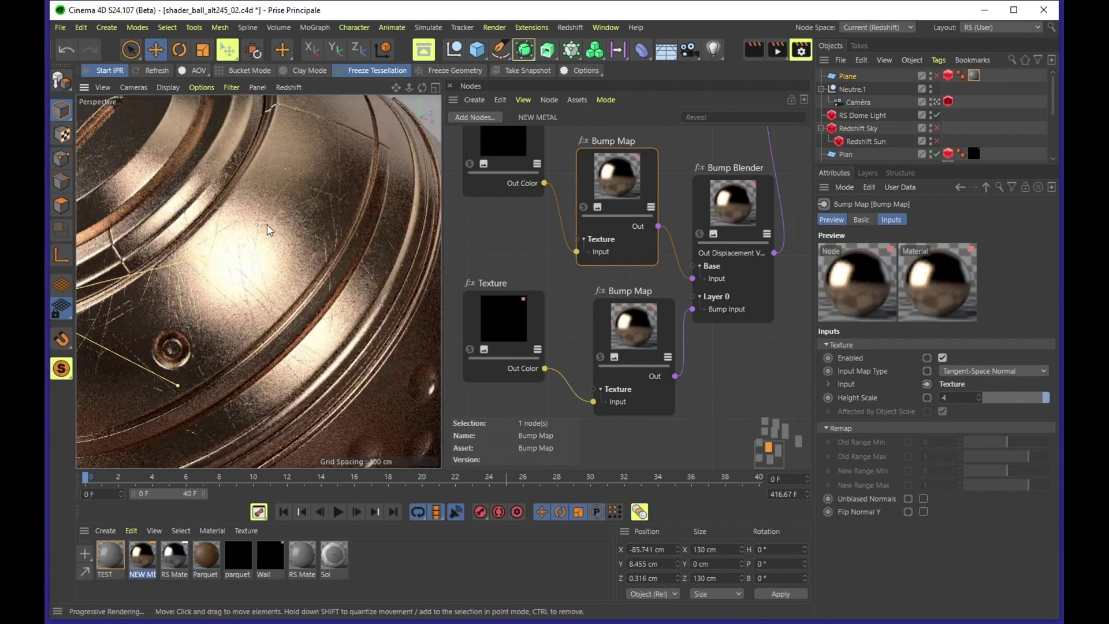
alt+middle_drag(249, 204, 318, 256)
scroll(288, 243, down, 1)
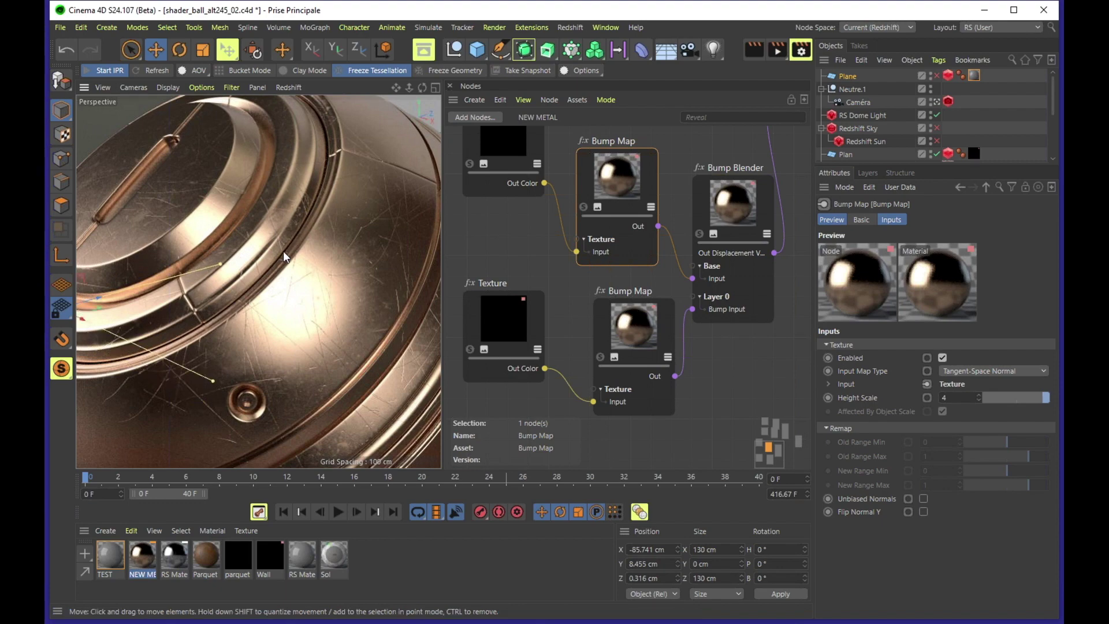
scroll(284, 256, down, 1)
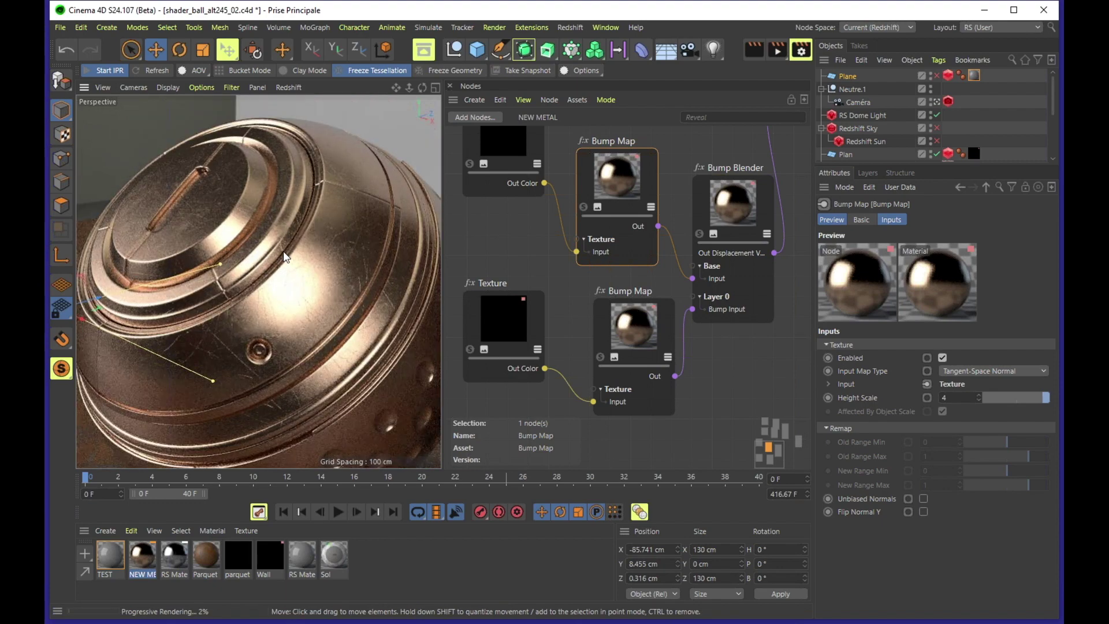